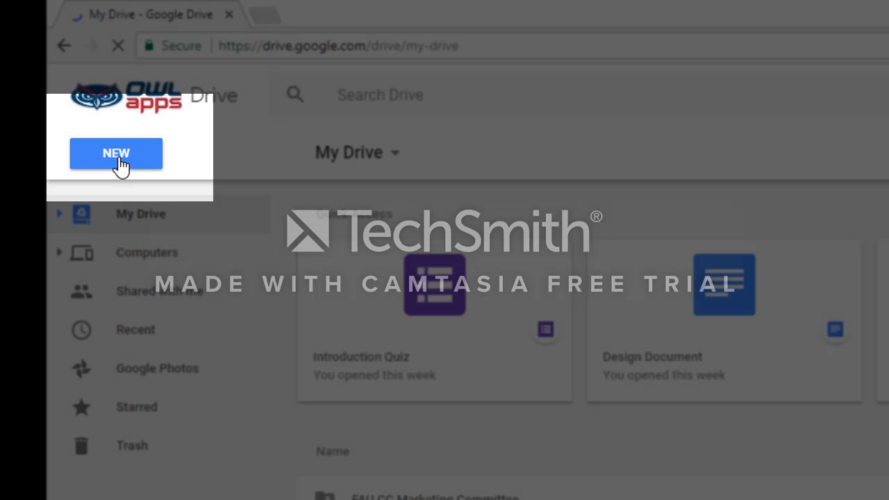
- Create a blank Google Form from Drive and title it "Introduction Quiz"
{"action": "left_click", "coordinate": [118, 157]}
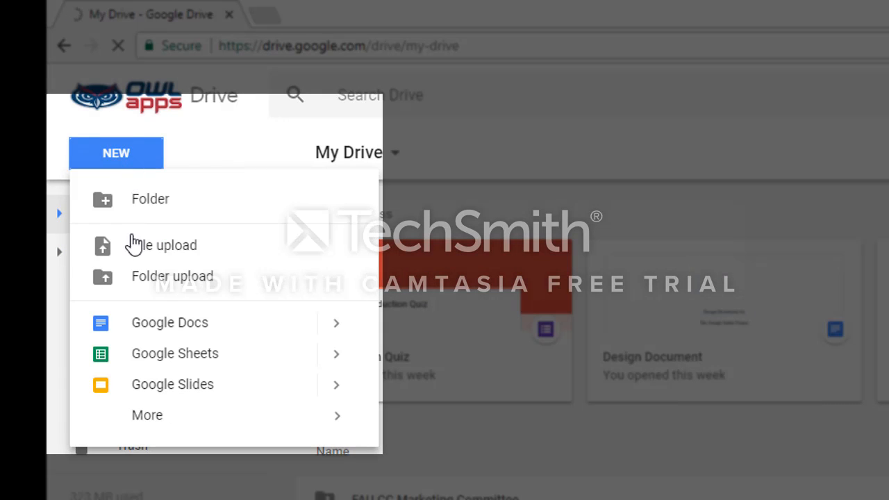
{"action": "mouse_move", "coordinate": [139, 420]}
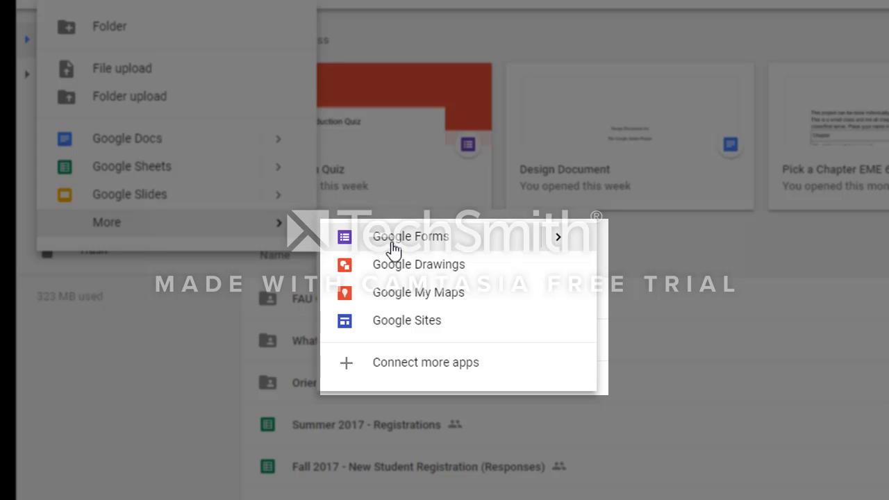
{"action": "mouse_move", "coordinate": [566, 253]}
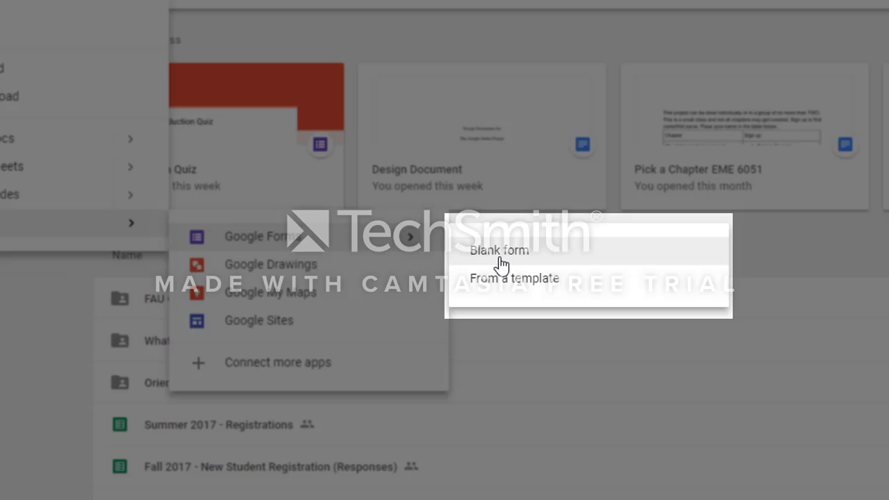
{"action": "left_click", "coordinate": [499, 254]}
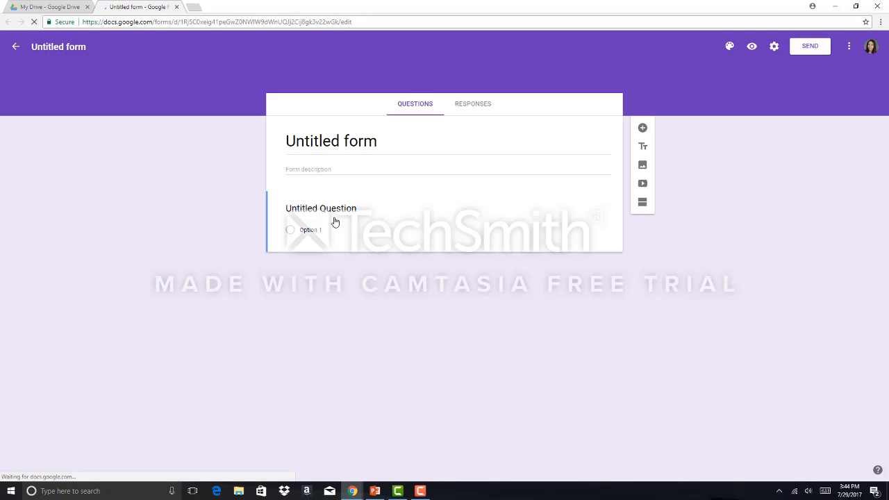
{"action": "left_click", "coordinate": [333, 142]}
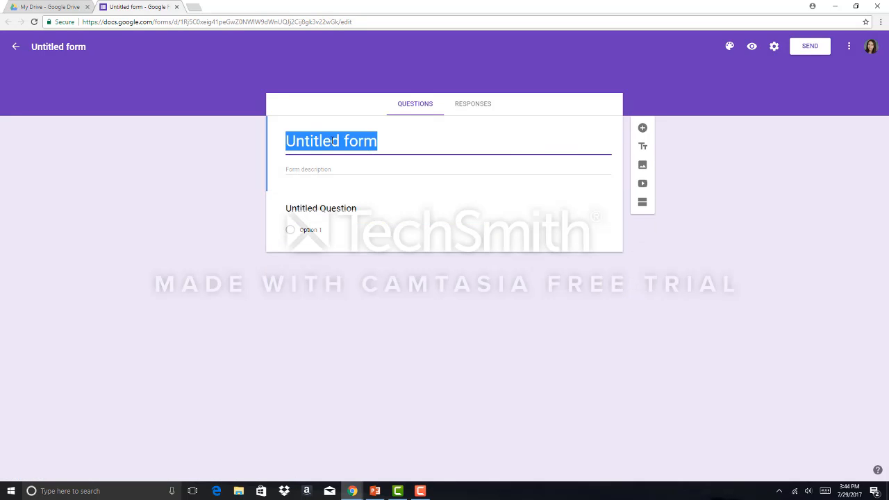
{"action": "type", "text": "Introduction Quiz"}
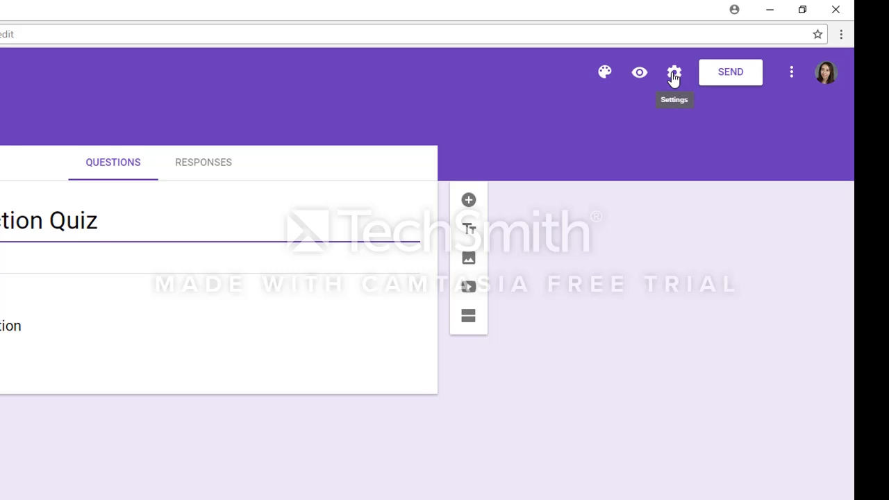
- Turn on "Make this a quiz" in the form's settings and save them
{"action": "left_click", "coordinate": [674, 73]}
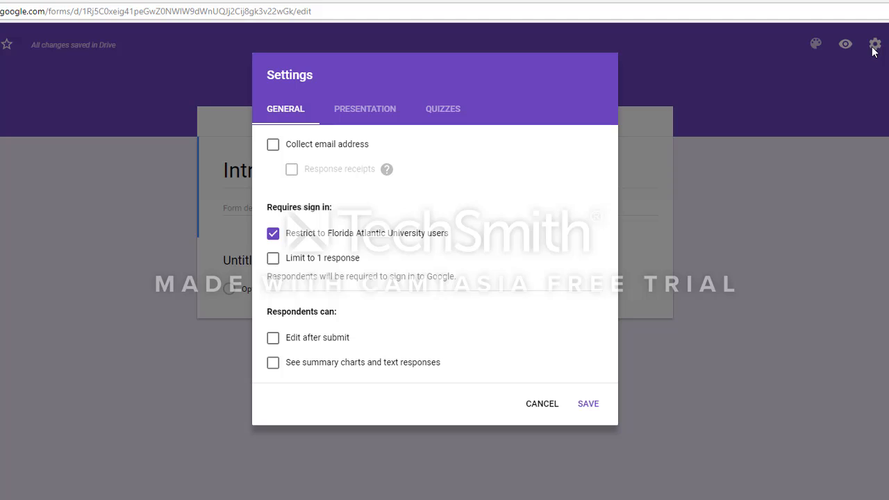
{"action": "left_click", "coordinate": [445, 114]}
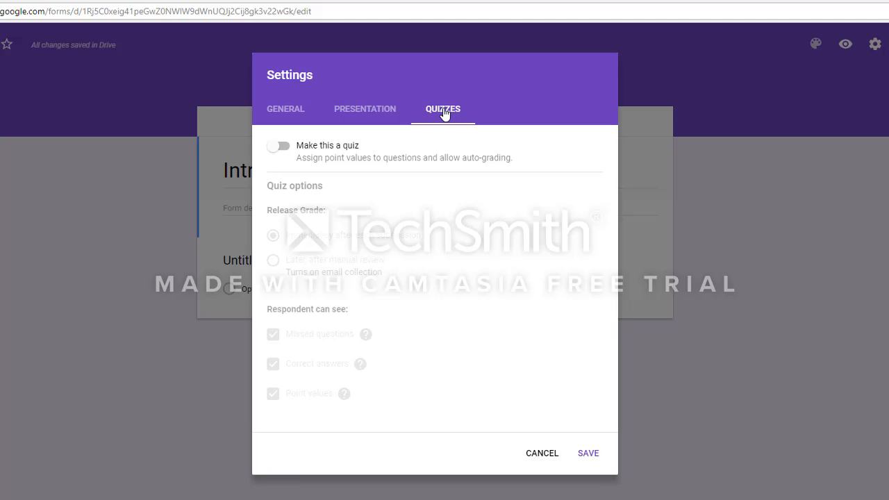
{"action": "left_click", "coordinate": [285, 150]}
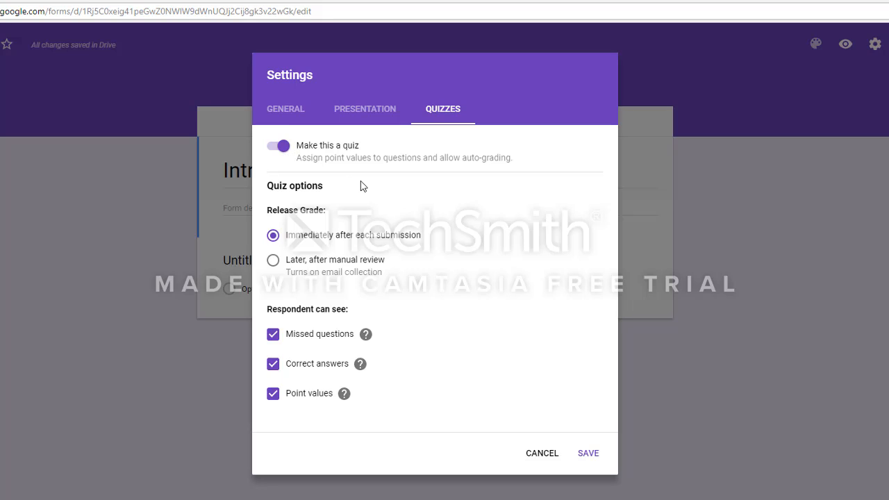
{"action": "left_click", "coordinate": [585, 457]}
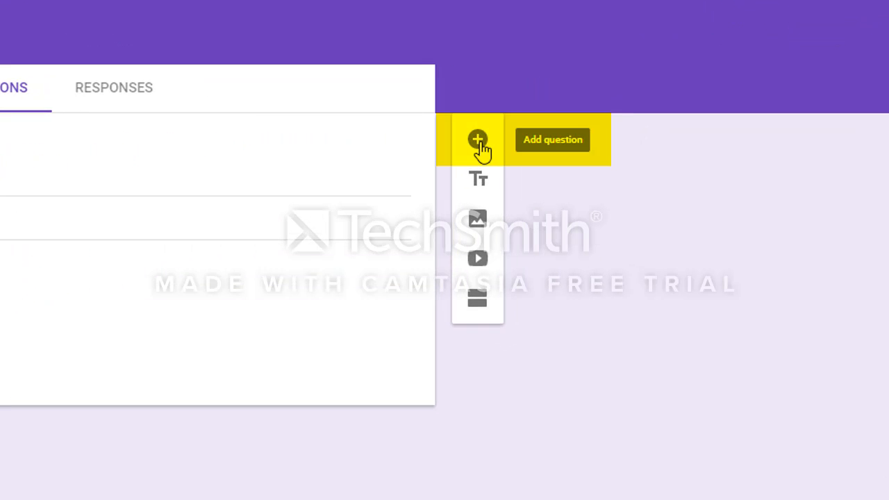
- Add a short answer question titled "Name" and make it required
{"action": "left_click", "coordinate": [478, 141]}
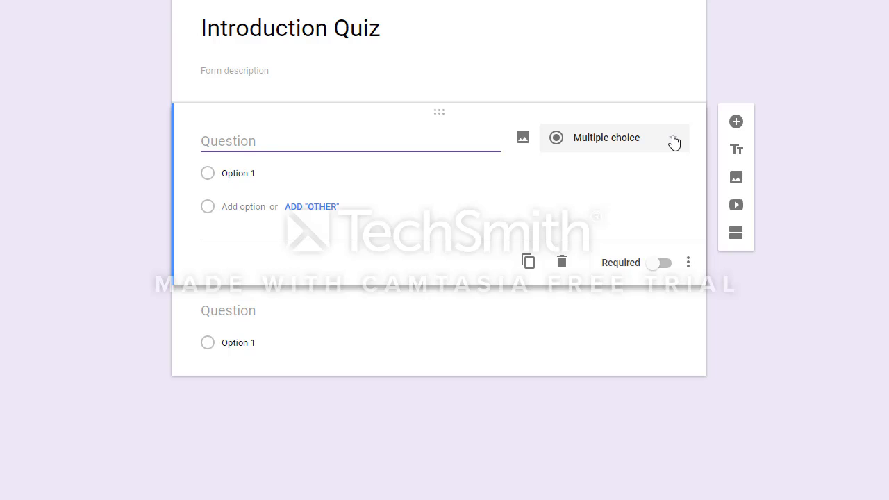
{"action": "left_click", "coordinate": [674, 142]}
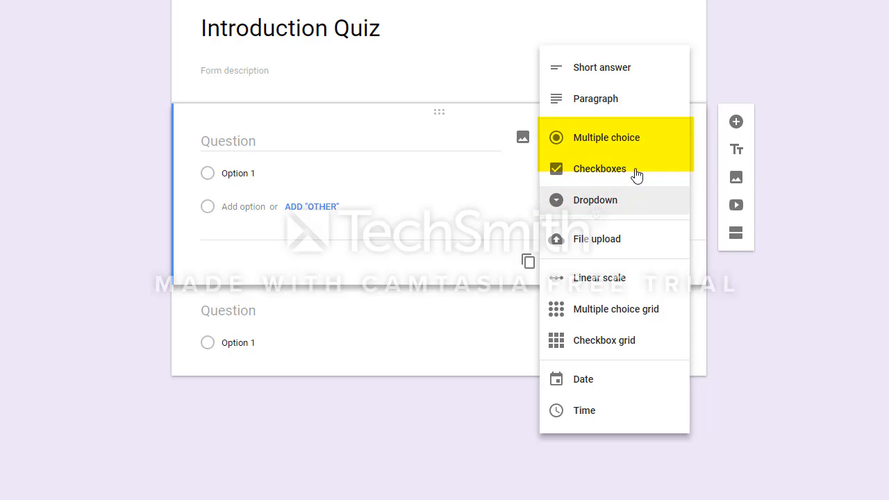
{"action": "left_click", "coordinate": [631, 76]}
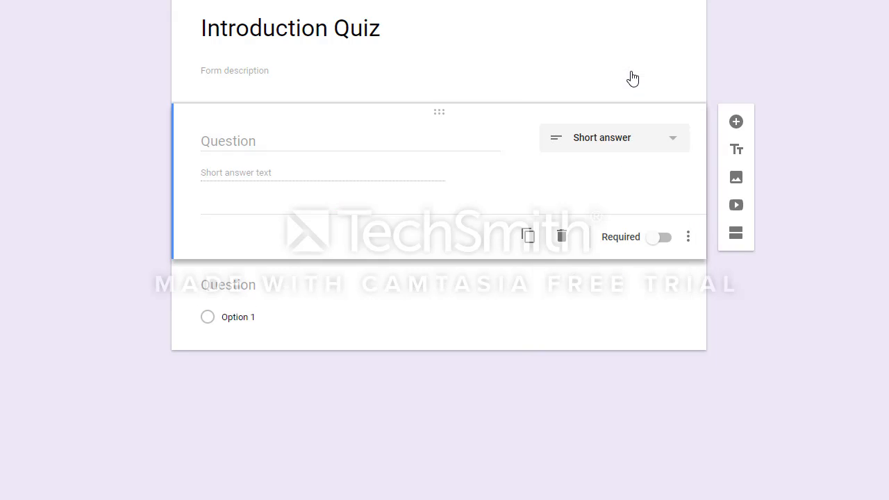
{"action": "left_click", "coordinate": [280, 138]}
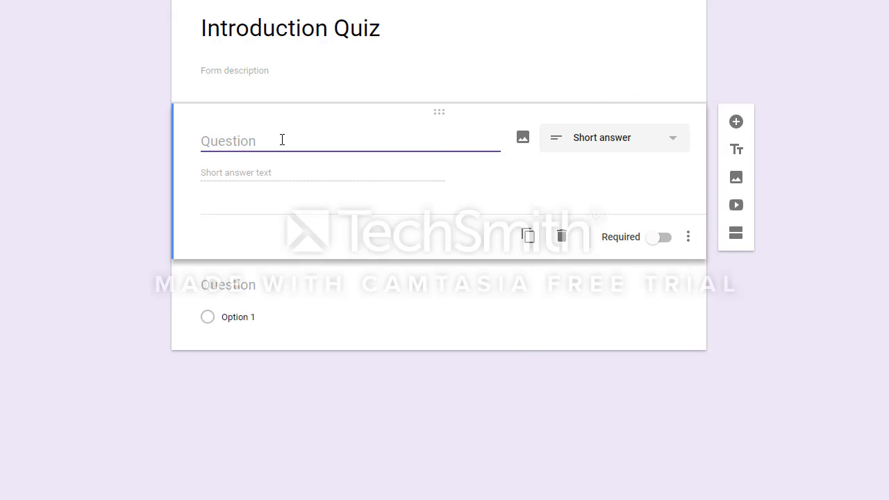
{"action": "type", "text": "Name"}
{"action": "left_click", "coordinate": [664, 238]}
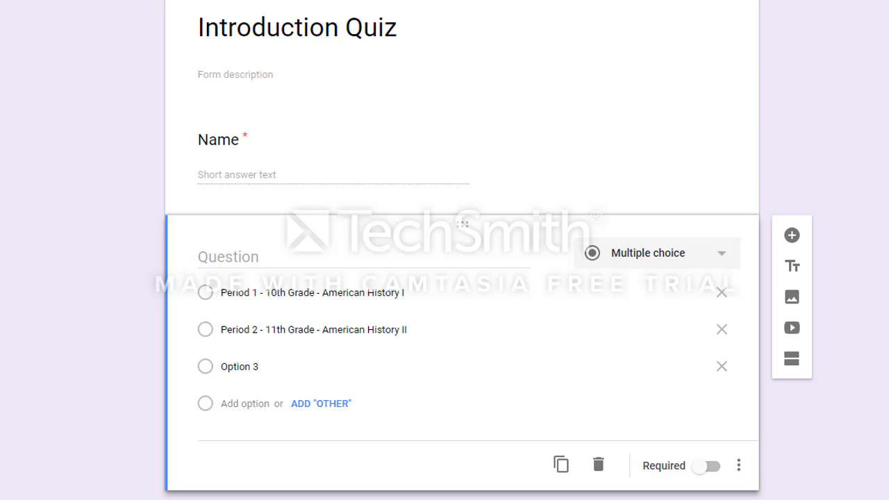
- Change the untitled class period question to a dropdown and rename its third option "Period 3 - AP World History"
{"action": "left_click", "coordinate": [719, 258]}
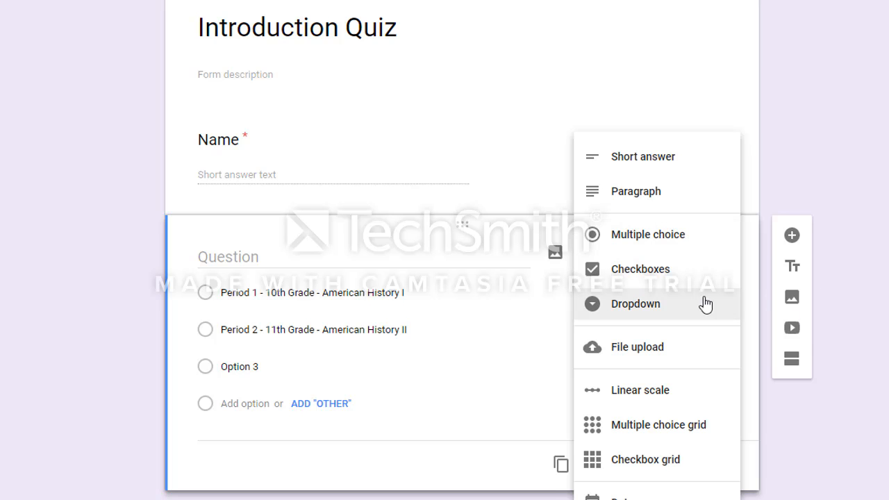
{"action": "left_click", "coordinate": [702, 310]}
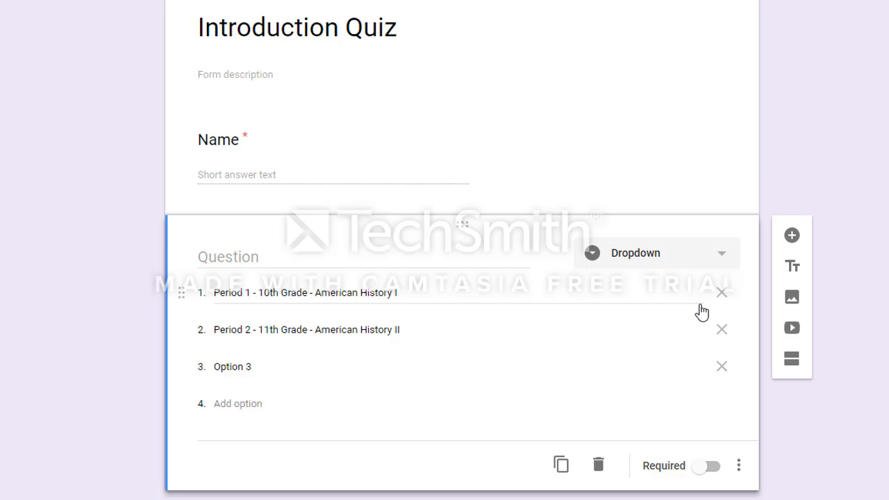
{"action": "left_click", "coordinate": [252, 371]}
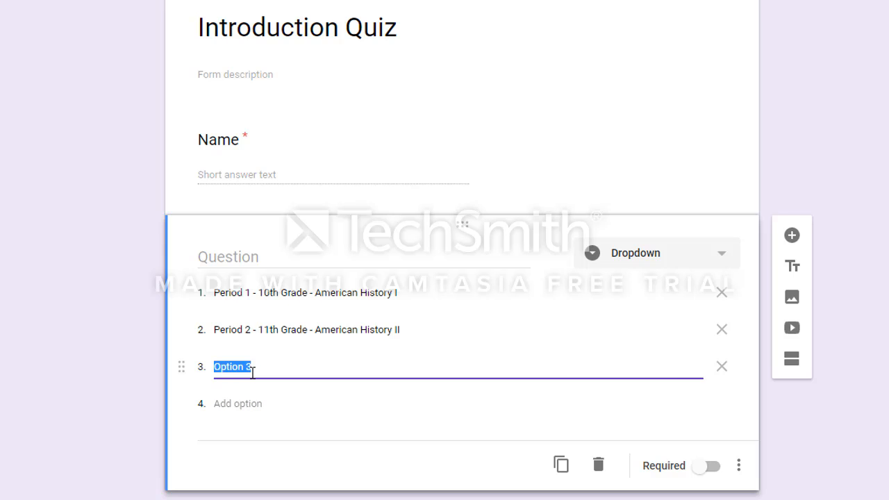
{"action": "type", "text": "Period 3 - AP W"}
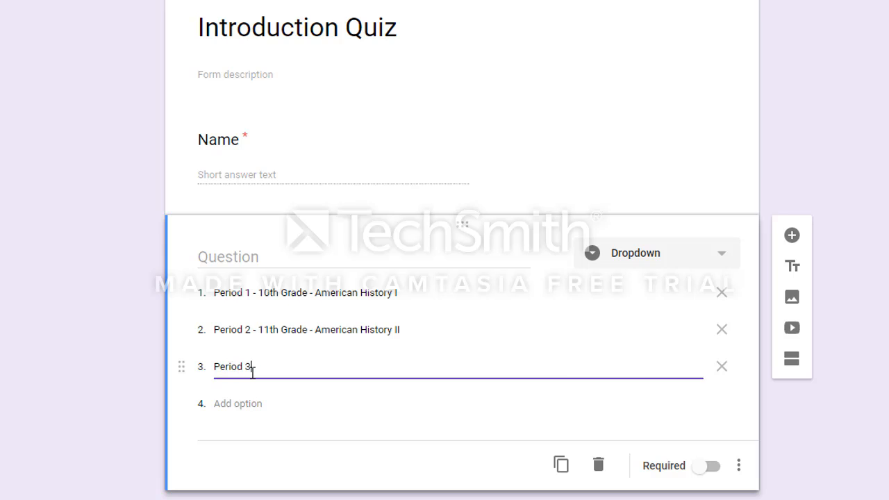
{"action": "type", "text": "orld History"}
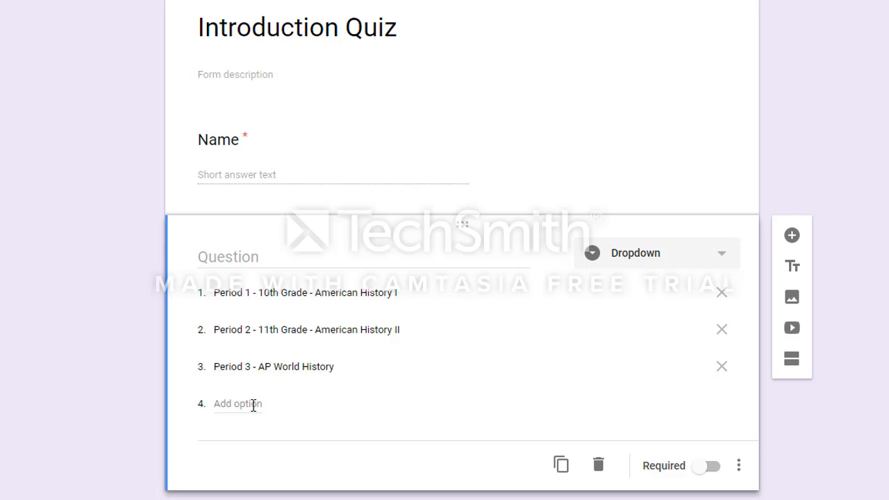
{"action": "left_click", "coordinate": [254, 404]}
{"action": "type", "text": "Period 4 - 9th Grade Wor"}
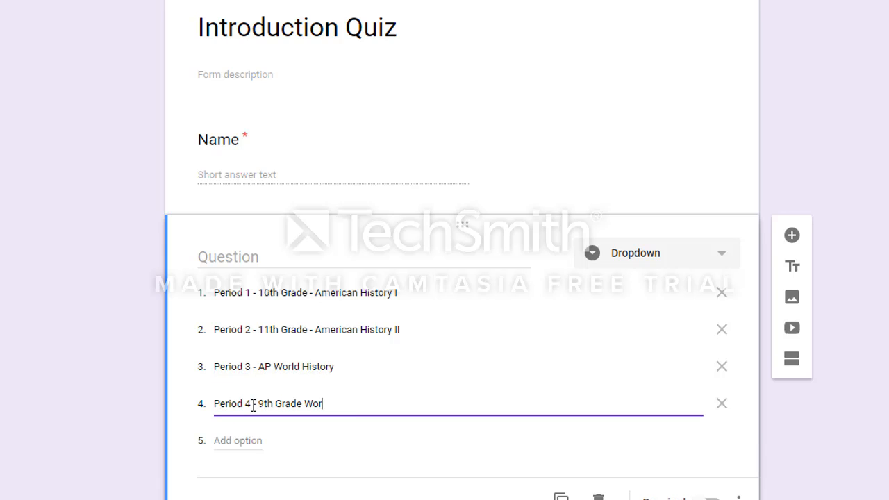
{"action": "type", "text": "ld History"}
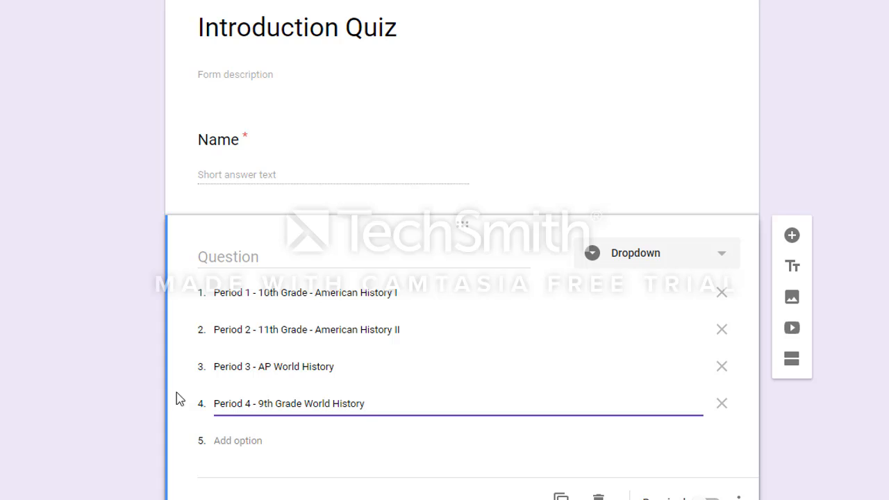
{"action": "mouse_move", "coordinate": [187, 405]}
{"action": "left_mouse_down"}
{"action": "mouse_move", "coordinate": [185, 367]}
{"action": "mouse_move", "coordinate": [184, 416]}
{"action": "left_mouse_up"}
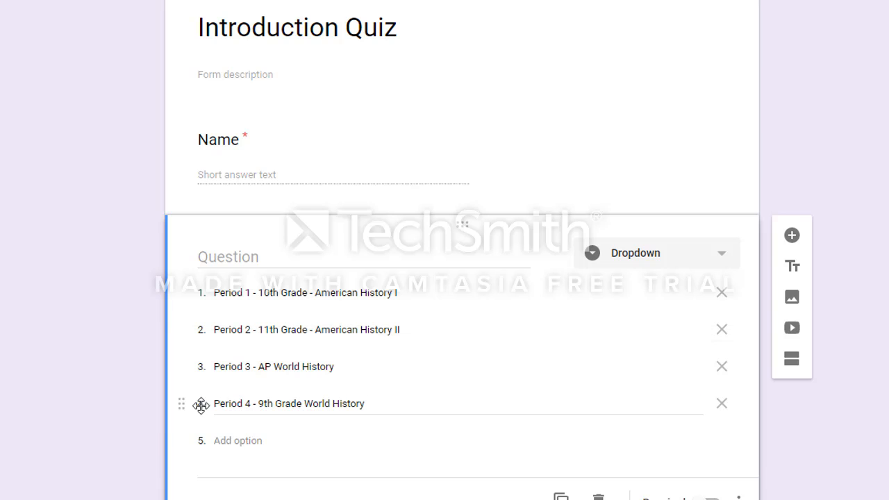
{"action": "left_click", "coordinate": [722, 405]}
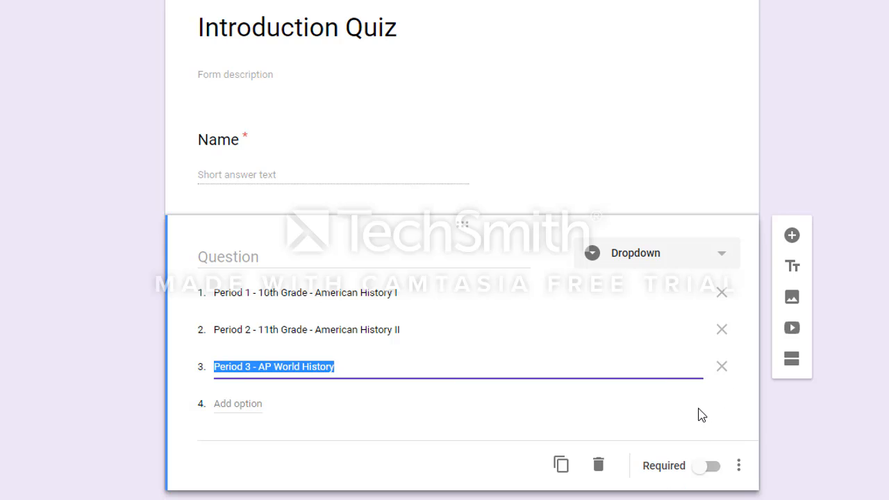
- Add "Period 4 - 9th Grade World History" as the dropdown's fourth option
{"action": "left_click", "coordinate": [253, 405]}
{"action": "type", "text": "Period "}
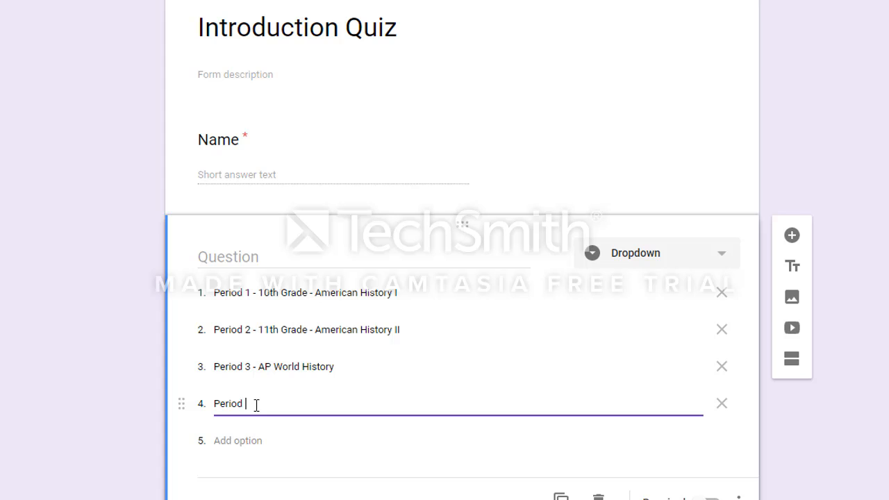
{"action": "type", "text": "4 - 9th Grade World History"}
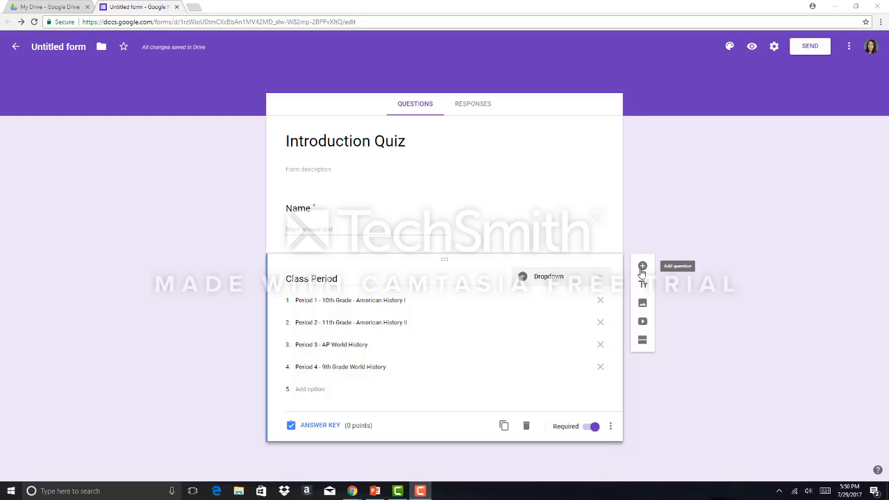
- Add a multiple choice question reading "Who delivered the Gettysburg Address?" below the Class Period question
{"action": "left_click", "coordinate": [642, 268]}
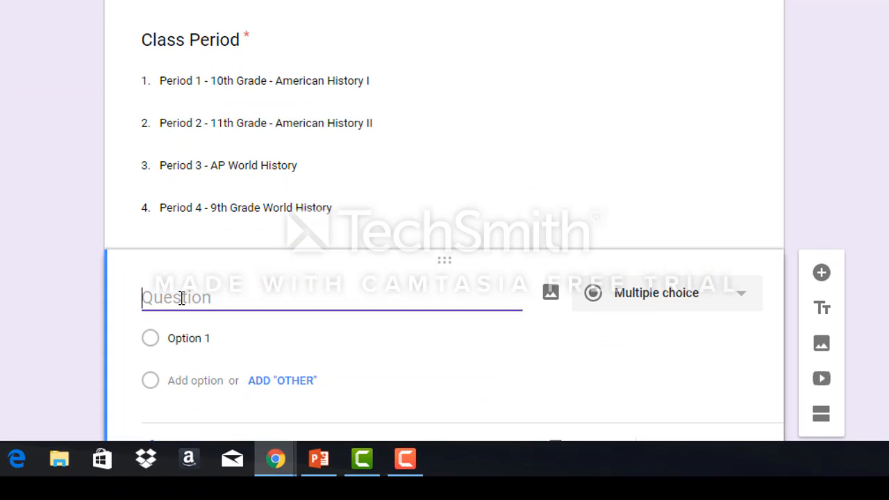
{"action": "type", "text": "Who"}
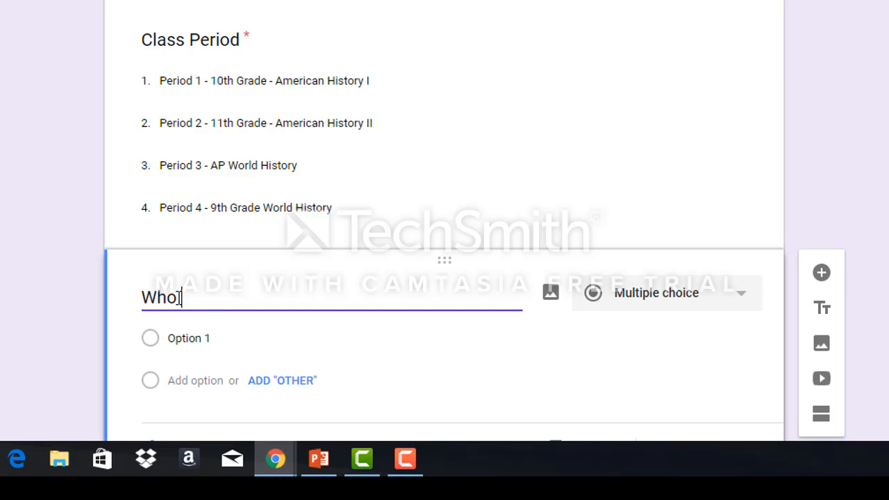
{"action": "type", "text": " delivered the Gettysburg "}
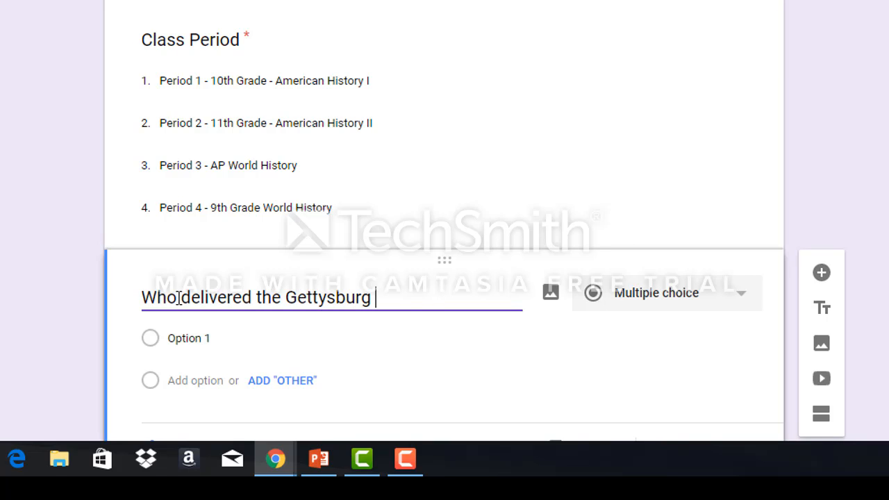
{"action": "type", "text": "Address?"}
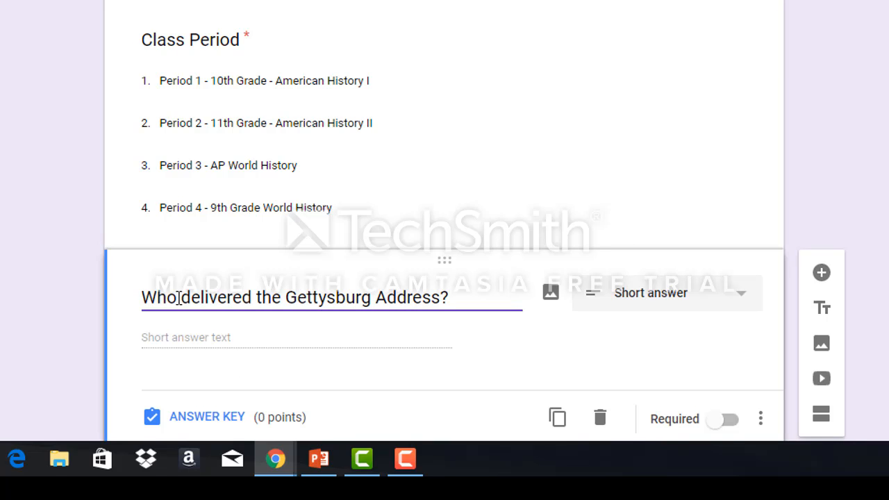
{"action": "left_click", "coordinate": [754, 303]}
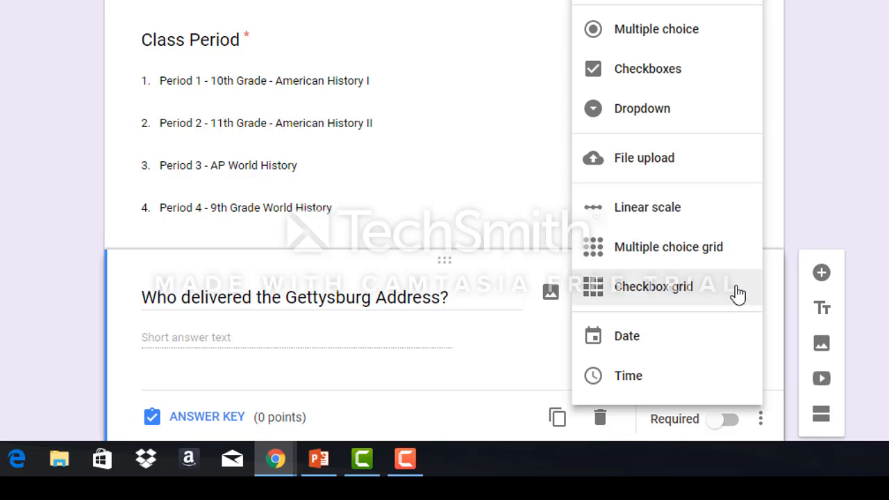
{"action": "left_click", "coordinate": [685, 44]}
- Enter George Washington, Thomas Jefferson and Abraham Lincoln as the first three answer options of the Gettysburg Address question
{"action": "left_click", "coordinate": [189, 336]}
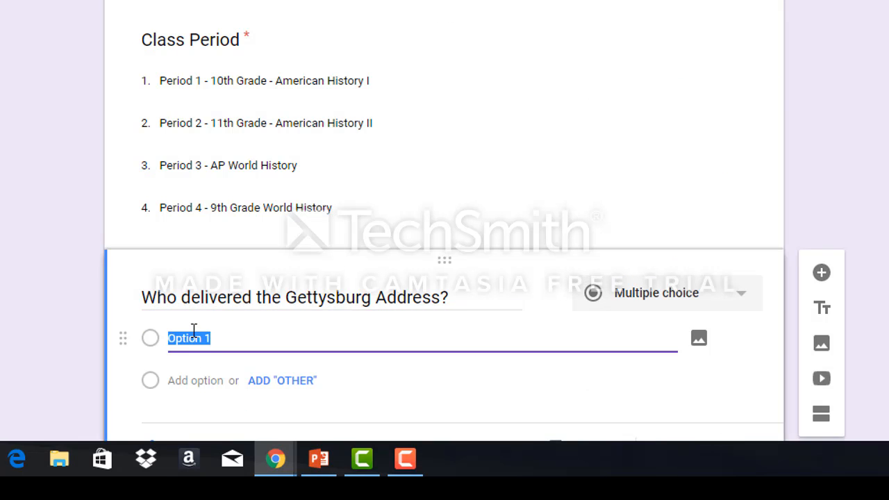
{"action": "type", "text": "George Washington"}
{"action": "key", "text": "Return"}
{"action": "type", "text": "Thomas Jefferson"}
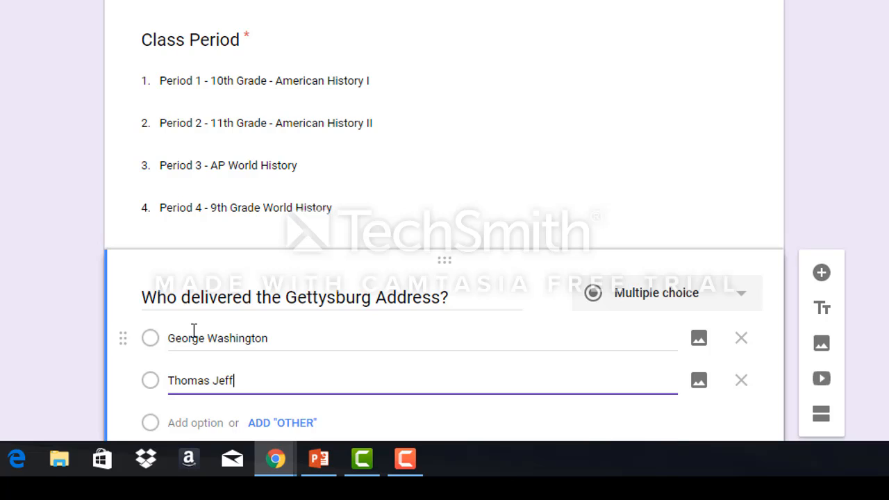
{"action": "key", "text": "Return"}
{"action": "type", "text": "Abraham Lincoln"}
- Add John F. Kennedy as the fourth answer option of the Gettysburg Address question
{"action": "key", "text": "Return"}
{"action": "type", "text": "Thomas Jeffe"}
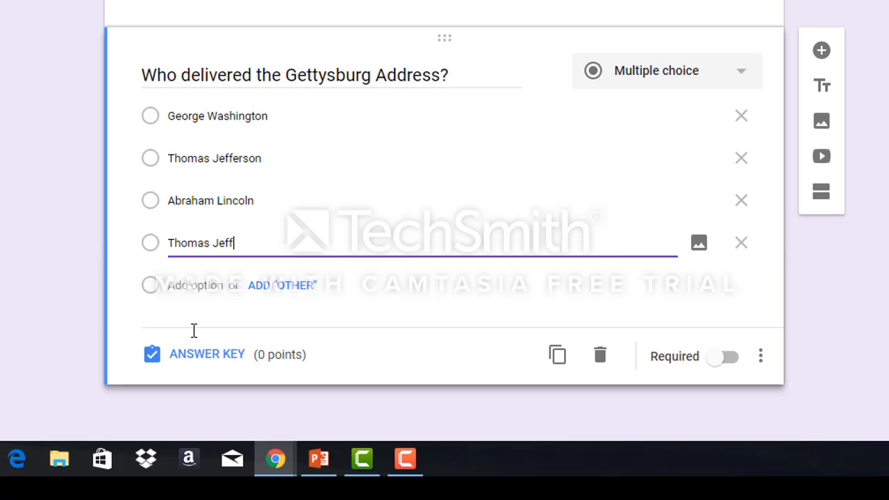
{"action": "key", "text": "BackSpace"}
{"action": "key", "text": "BackSpace"}
{"action": "key", "text": "BackSpace"}
{"action": "key", "text": "BackSpace"}
{"action": "key", "text": "BackSpace"}
{"action": "key", "text": "BackSpace"}
{"action": "key", "text": "BackSpace"}
{"action": "key", "text": "BackSpace"}
{"action": "key", "text": "BackSpace"}
{"action": "key", "text": "BackSpace"}
{"action": "key", "text": "BackSpace"}
{"action": "key", "text": "BackSpace"}
{"action": "type", "text": "John F. Kennedy"}
{"action": "left_click", "coordinate": [372, 362]}
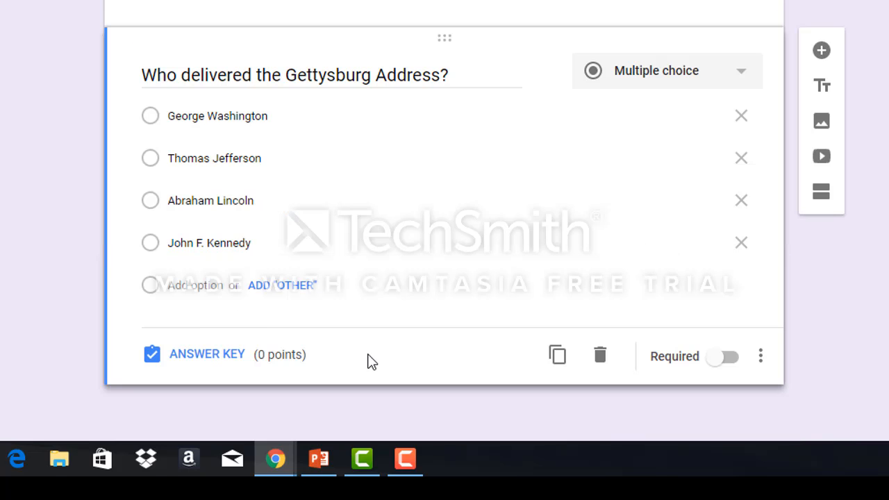
- Mark Abraham Lincoln as the correct answer of the Gettysburg Address question and make it worth 5 points
{"action": "left_click", "coordinate": [207, 356]}
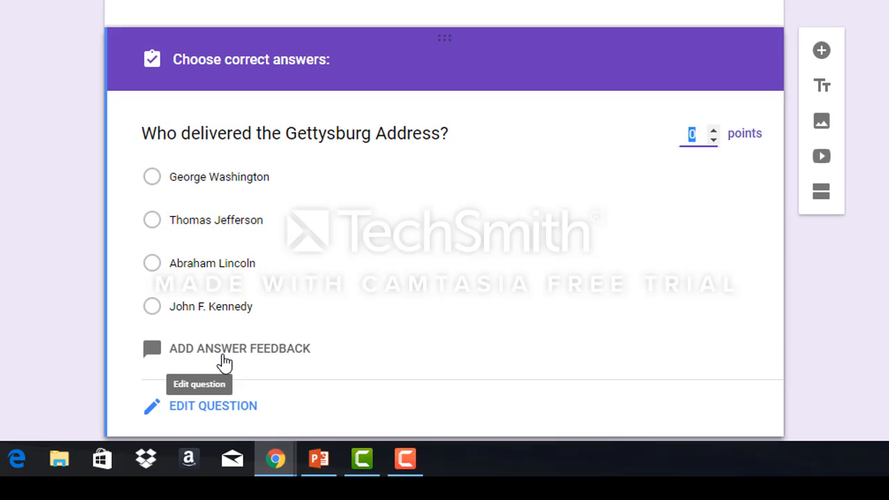
{"action": "scroll", "coordinate": [312, 333], "scroll_direction": "down", "scroll_amount": 1}
{"action": "left_click", "coordinate": [228, 220]}
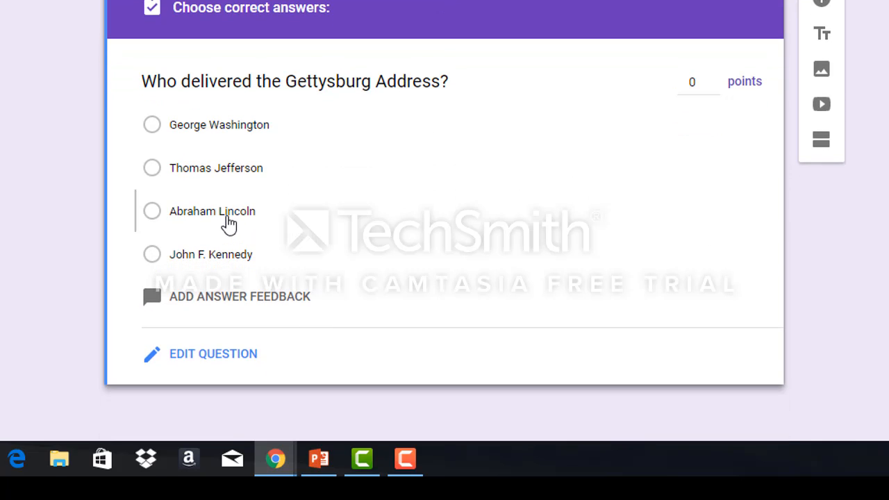
{"action": "left_click_drag", "start_coordinate": [705, 82], "coordinate": [684, 82]}
{"action": "type", "text": "5"}
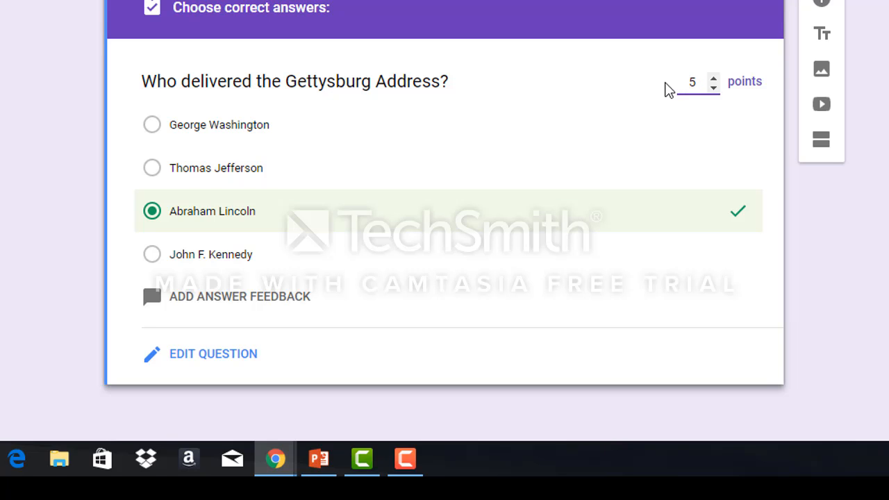
- Add the feedback "This is incorrect. Please refer to Chapter 4" for incorrect answers to the Gettysburg Address question
{"action": "left_click", "coordinate": [272, 302]}
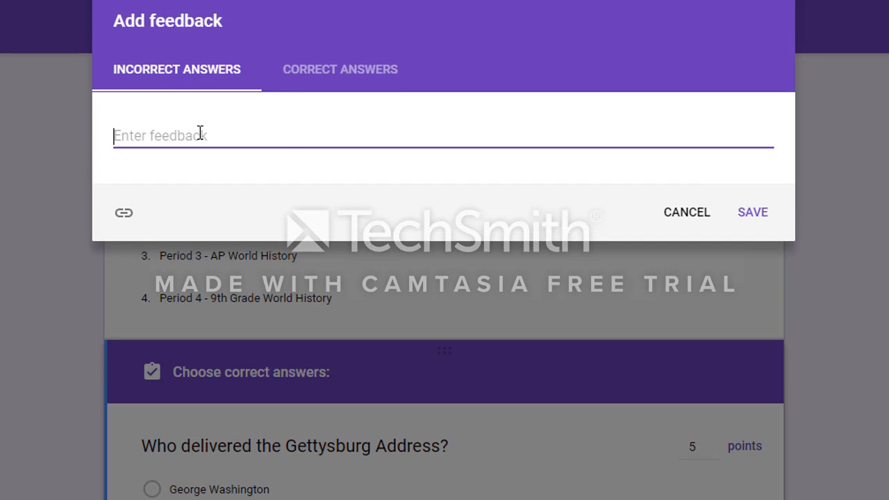
{"action": "type", "text": "S"}
{"action": "key", "text": "BackSpace"}
{"action": "type", "text": "This is incor"}
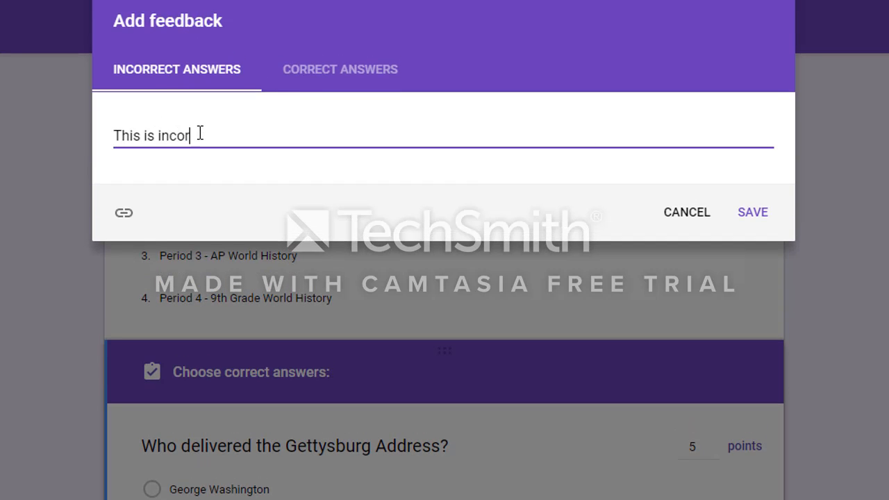
{"action": "type", "text": "rect,"}
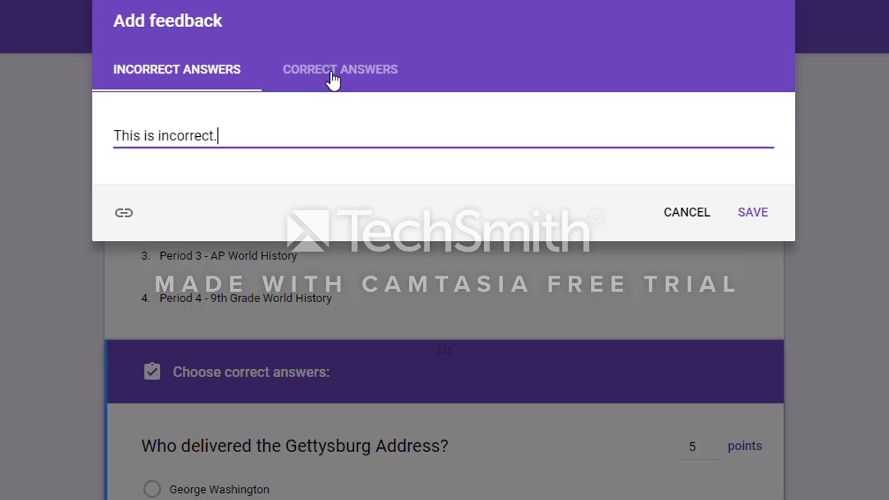
{"action": "type", "text": "  Please refer to Chapter 4"}
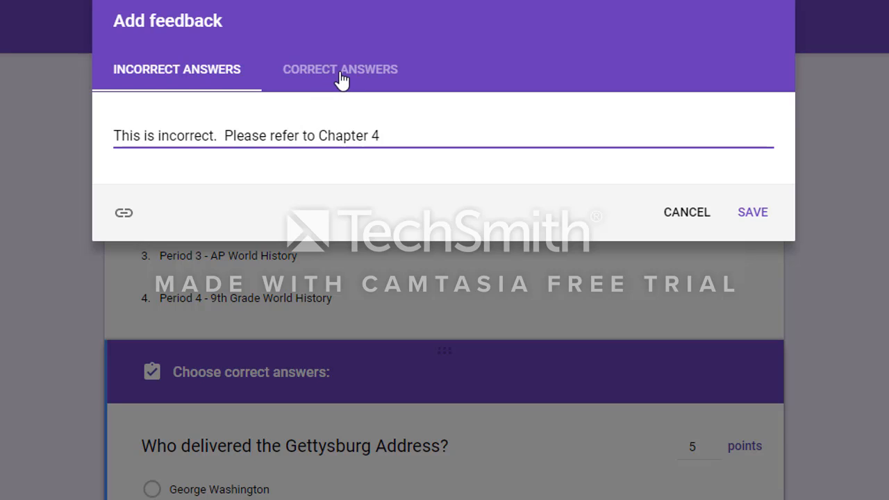
- Enter "Correct!" as the feedback for correct answers and save the feedback without adding a link
{"action": "left_click", "coordinate": [340, 73]}
{"action": "left_click", "coordinate": [321, 132]}
{"action": "type", "text": "Th"}
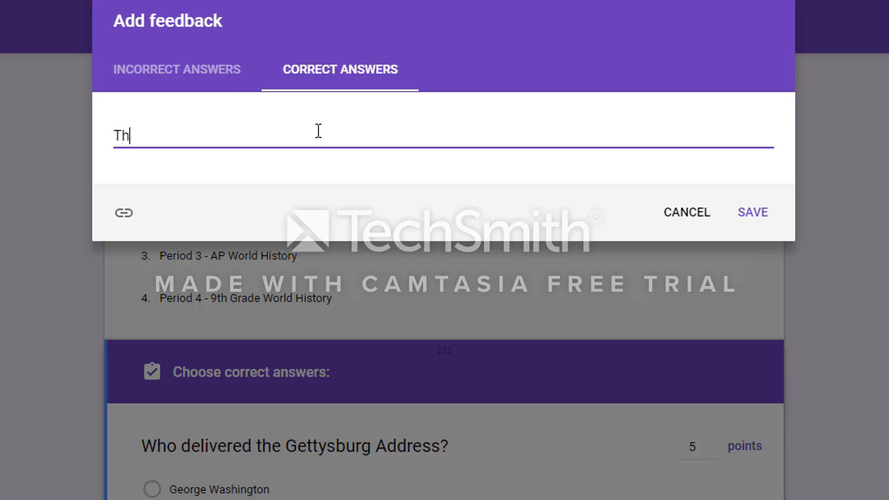
{"action": "key", "text": "BackSpace"}
{"action": "key", "text": "BackSpace"}
{"action": "type", "text": "Correct!"}
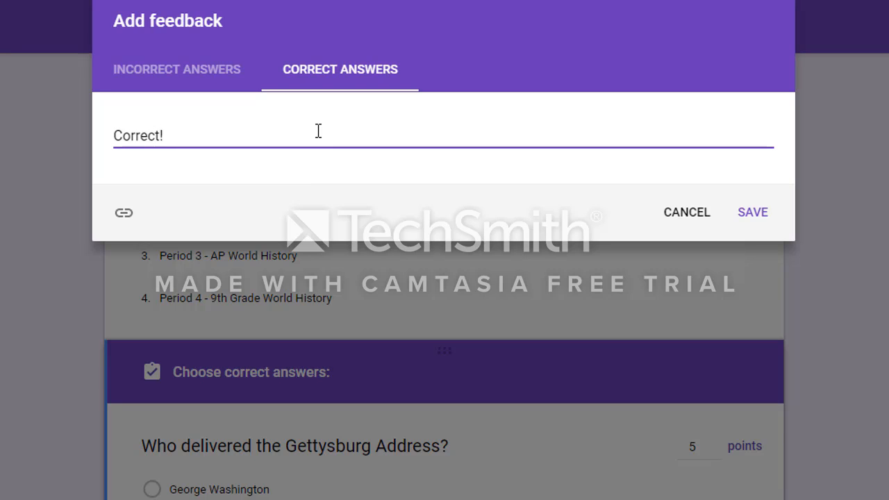
{"action": "left_click", "coordinate": [123, 217]}
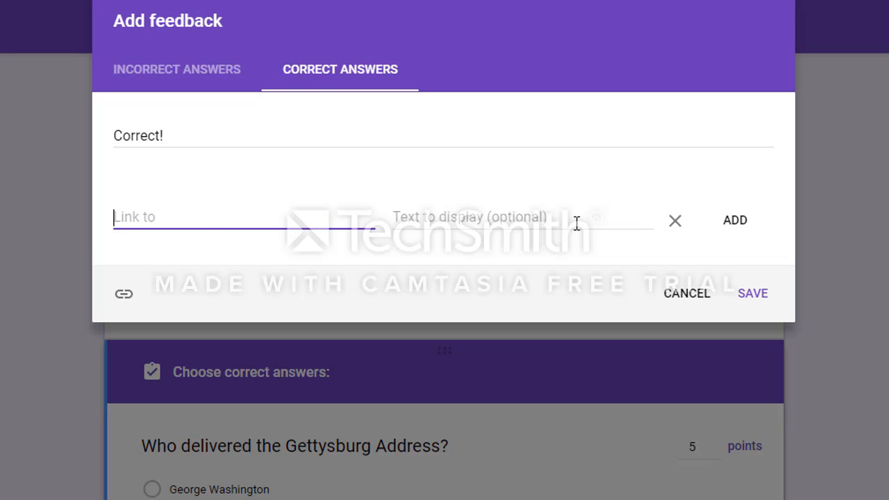
{"action": "left_click", "coordinate": [751, 295]}
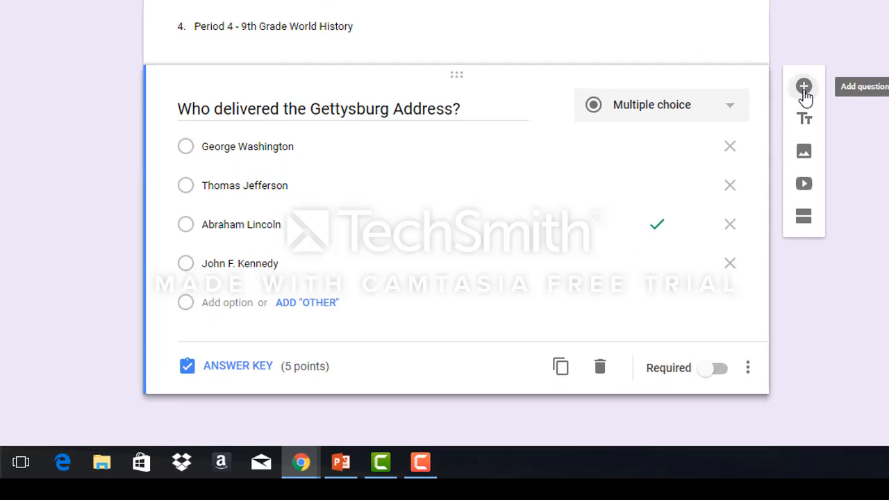
- Add a checkboxes question reading "Which of these states were part of the original 13 U.S. colonies?" below the Gettysburg Address question
{"action": "left_click", "coordinate": [804, 88]}
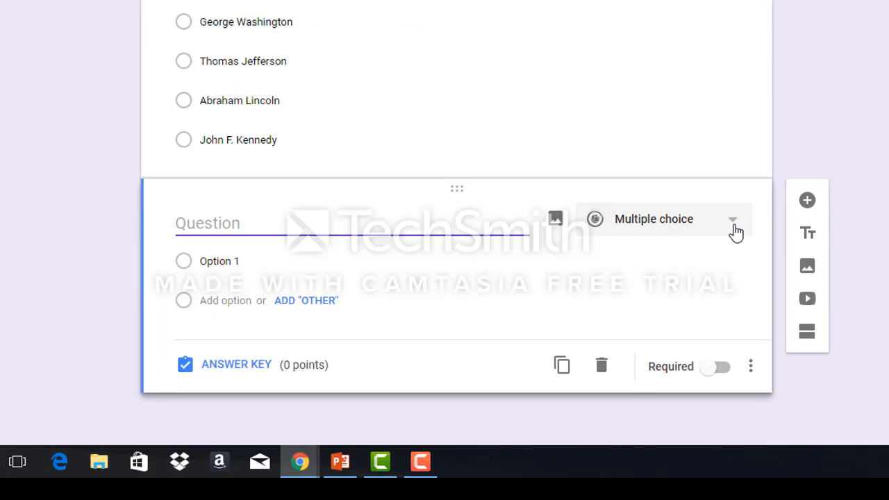
{"action": "left_click", "coordinate": [736, 233]}
{"action": "left_click", "coordinate": [714, 111]}
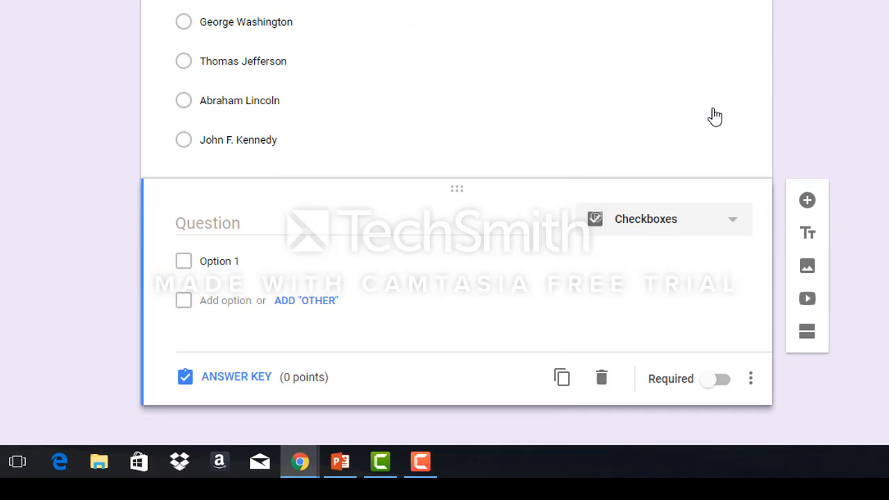
{"action": "left_click", "coordinate": [311, 226]}
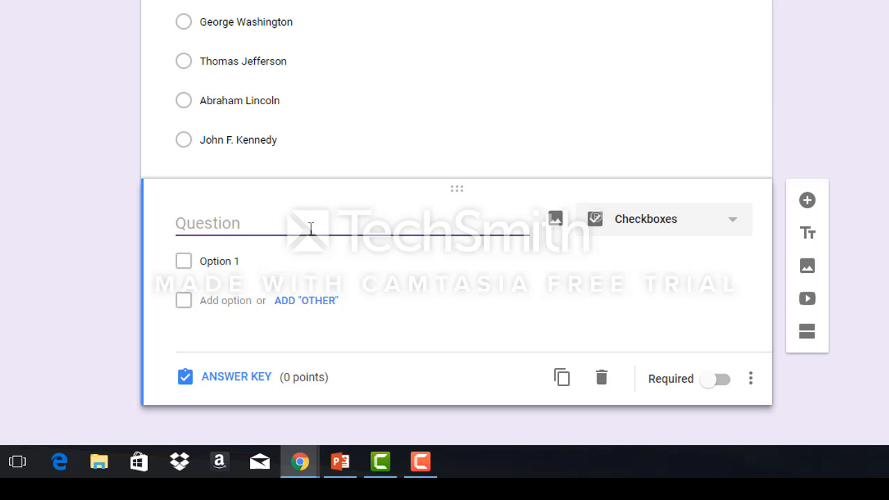
{"action": "type", "text": "Which of these states were part of the original 1"}
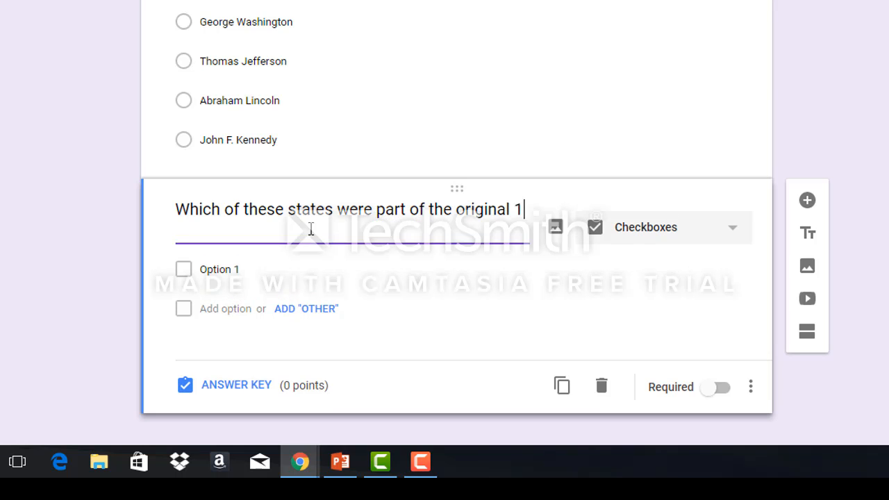
{"action": "type", "text": "3 U.S. colonies?"}
- Enter North Carolina, Ohio, Georgia and Pennsylvania as the first four options of the colonies question
{"action": "left_click", "coordinate": [230, 270]}
{"action": "type", "text": "North C"}
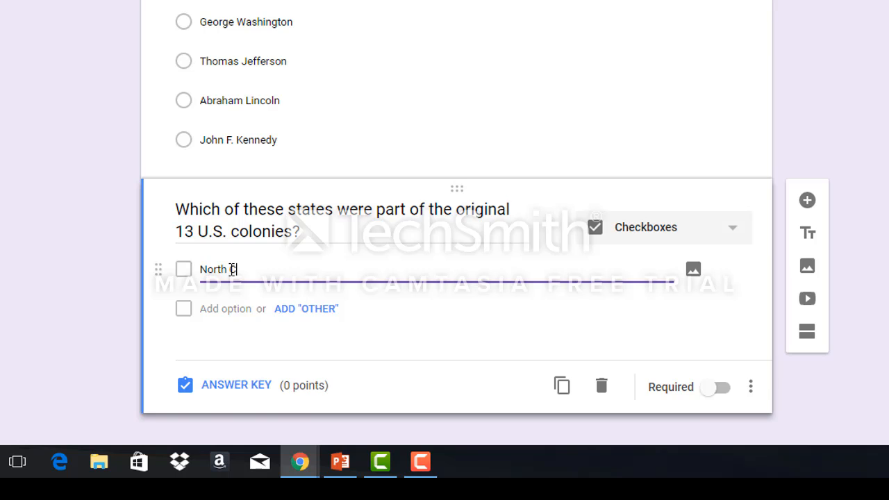
{"action": "type", "text": "arolina"}
{"action": "key", "text": "Return"}
{"action": "type", "text": "Ohio"}
{"action": "key", "text": "Return"}
{"action": "type", "text": "Georgia"}
{"action": "key", "text": "Return"}
{"action": "type", "text": "Pennsylvania"}
{"action": "key", "text": "Return"}
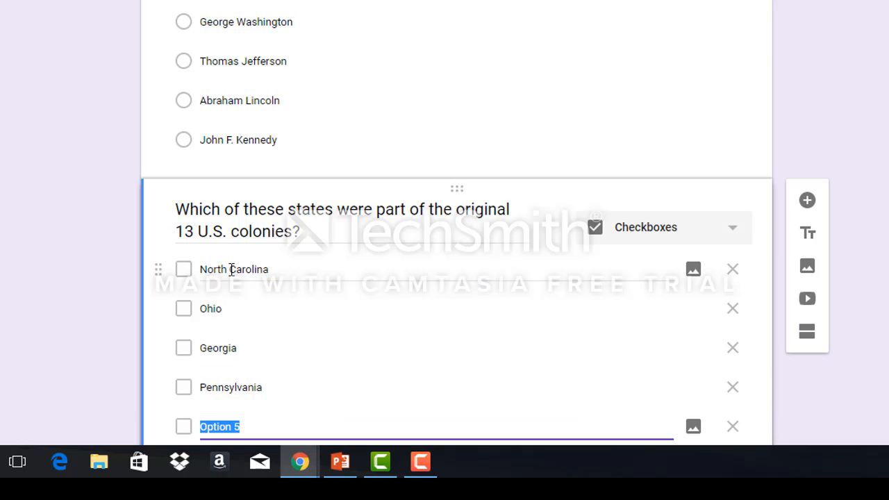
- Add California, Kansas and Delaware as the remaining options of the colonies question
{"action": "type", "text": "California"}
{"action": "key", "text": "Return"}
{"action": "type", "text": "Kansas"}
{"action": "key", "text": "Return"}
{"action": "type", "text": "Delaw"}
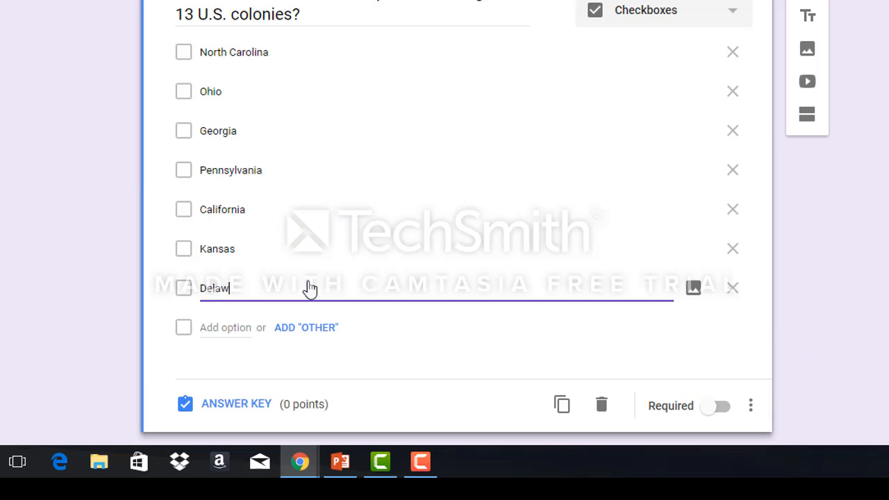
{"action": "type", "text": "are"}
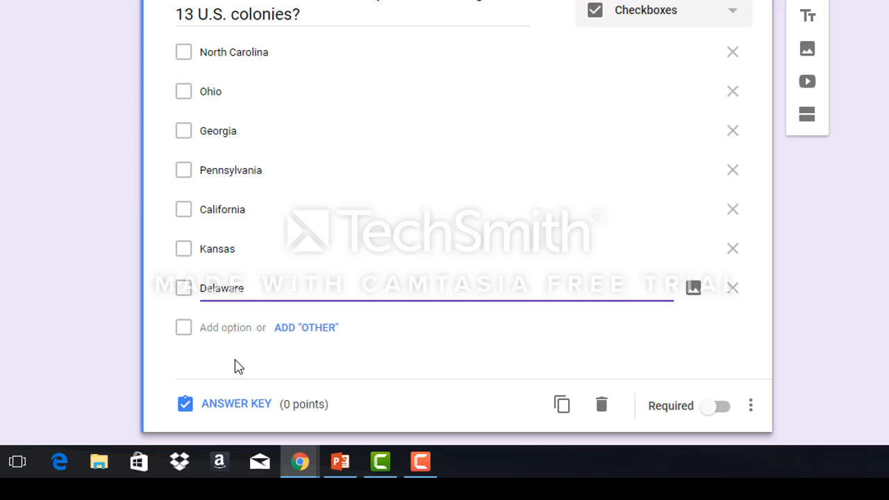
- Mark North Carolina, Georgia, Pennsylvania and Delaware as the correct answers of the colonies question and make it worth 4 points
{"action": "left_click", "coordinate": [260, 403]}
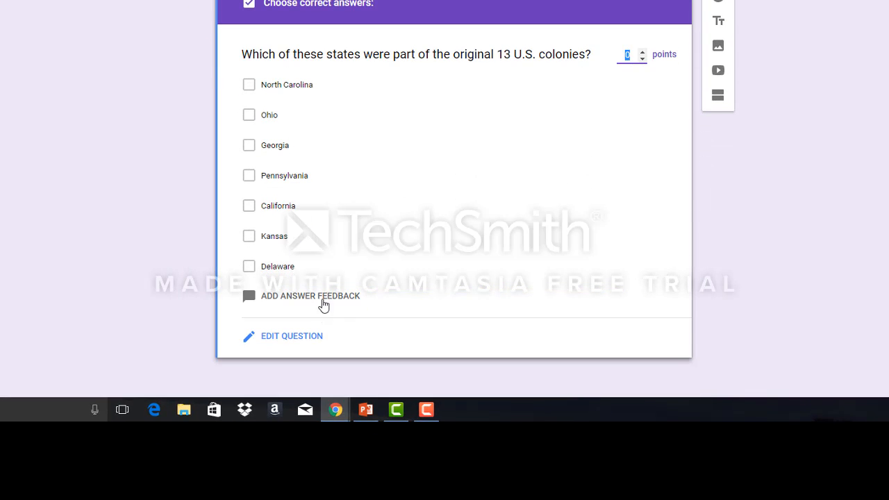
{"action": "left_click", "coordinate": [284, 87]}
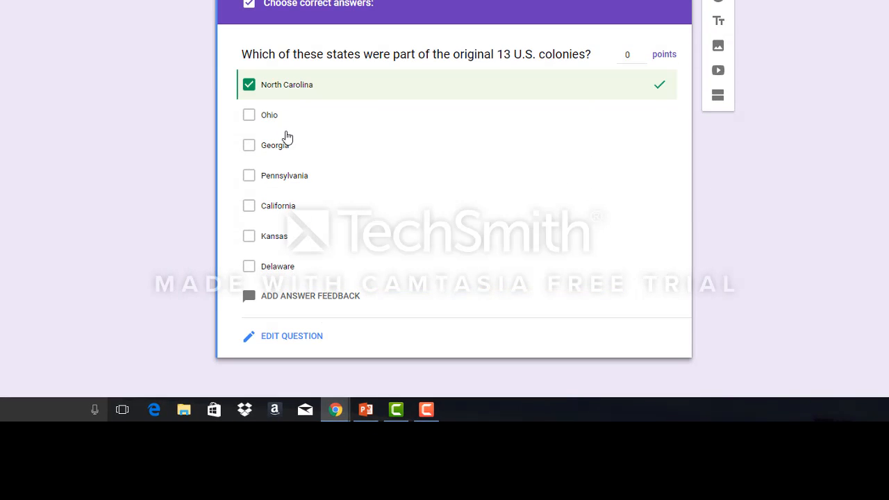
{"action": "left_click", "coordinate": [284, 149]}
{"action": "left_click", "coordinate": [284, 178]}
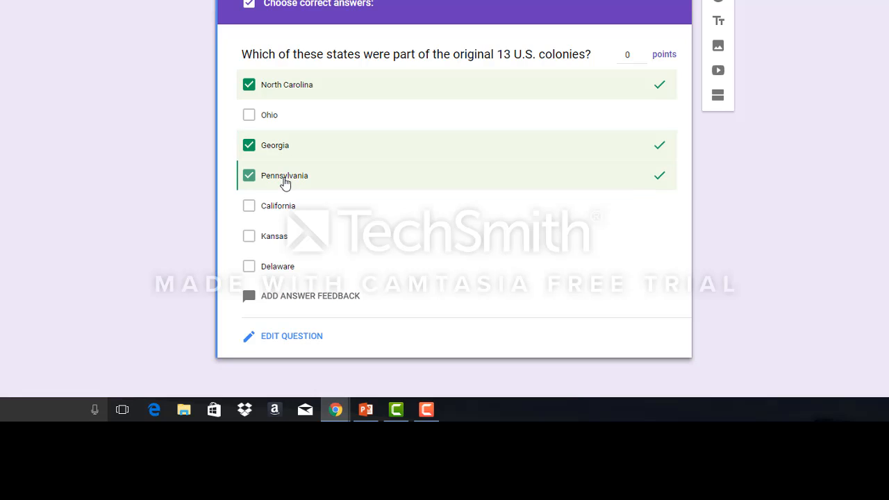
{"action": "left_click", "coordinate": [279, 270]}
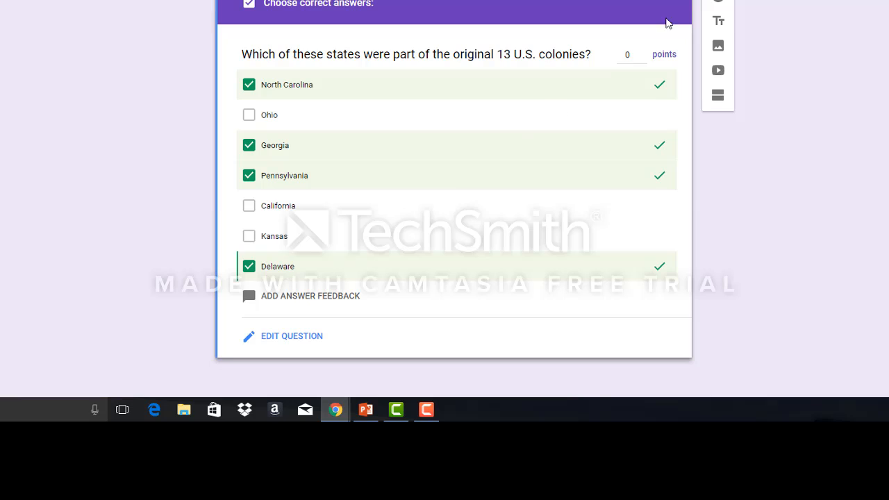
{"action": "left_click", "coordinate": [629, 54]}
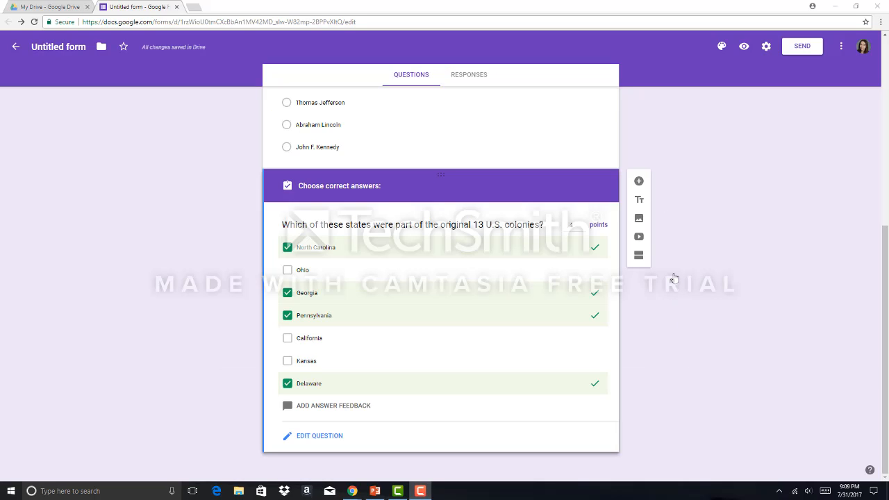
- Add a short answer question reading "Which president launched The New Deal in 1933?" below the colonies question
{"action": "left_click", "coordinate": [639, 181]}
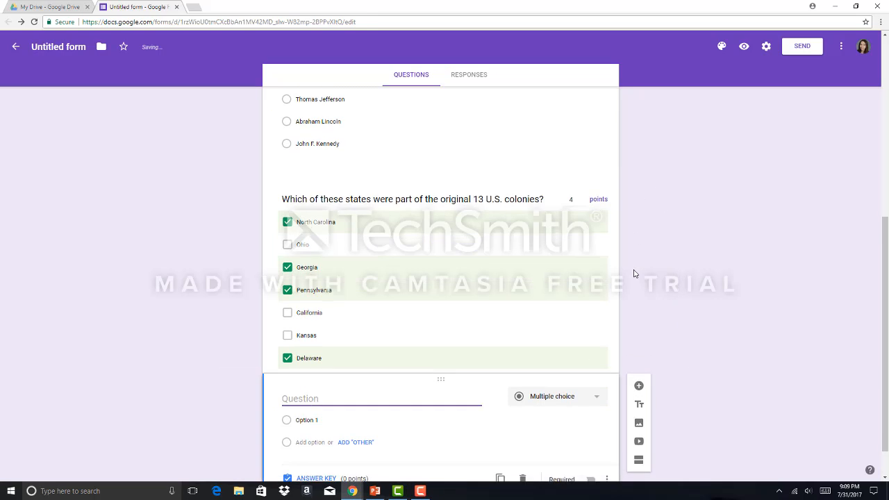
{"action": "left_click", "coordinate": [600, 359]}
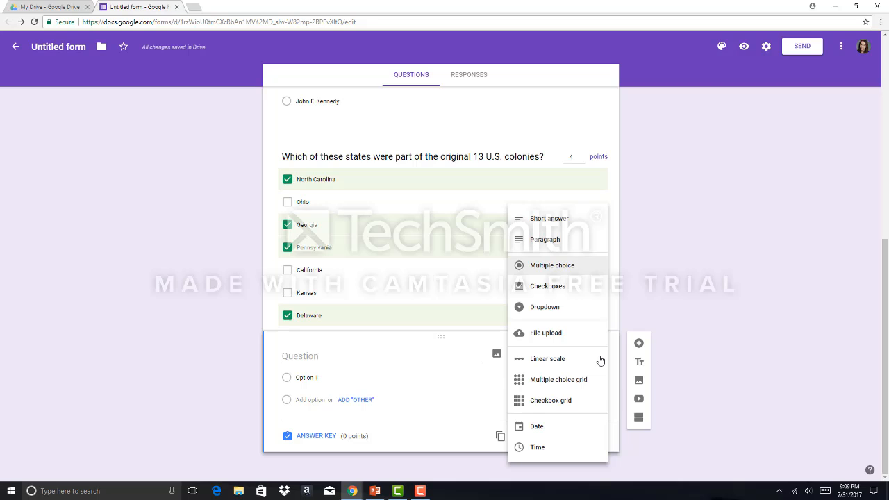
{"action": "left_click", "coordinate": [567, 210]}
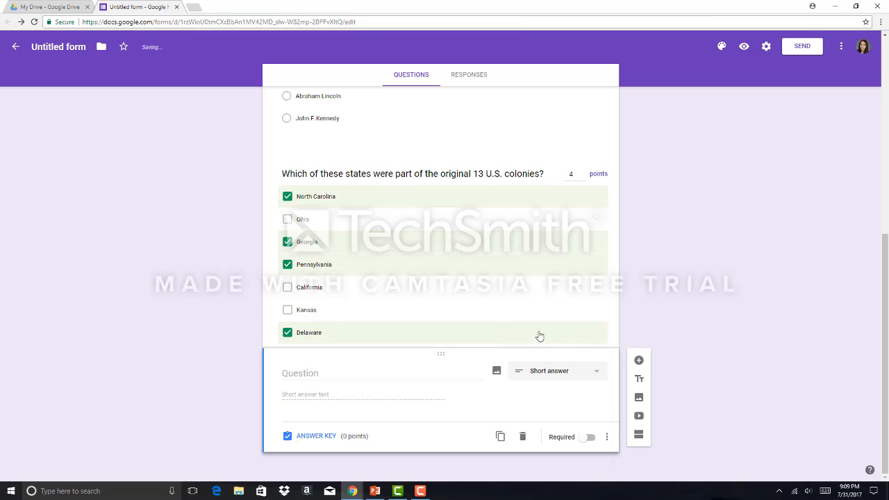
{"action": "left_click", "coordinate": [370, 375]}
{"action": "type", "text": "Whic"}
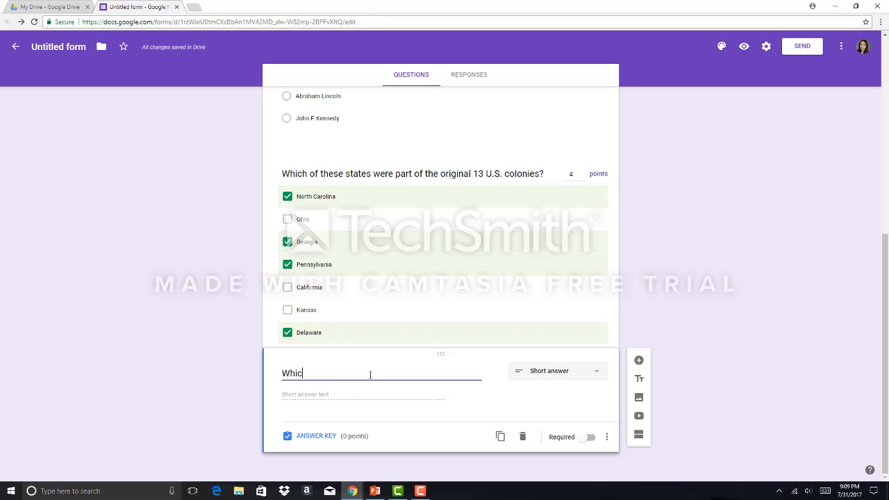
{"action": "type", "text": "h president "}
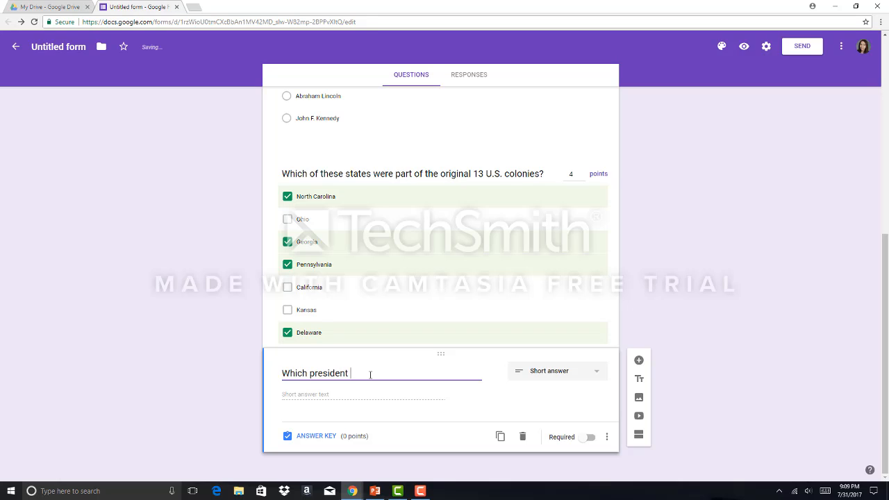
{"action": "type", "text": "launched The New Dea"}
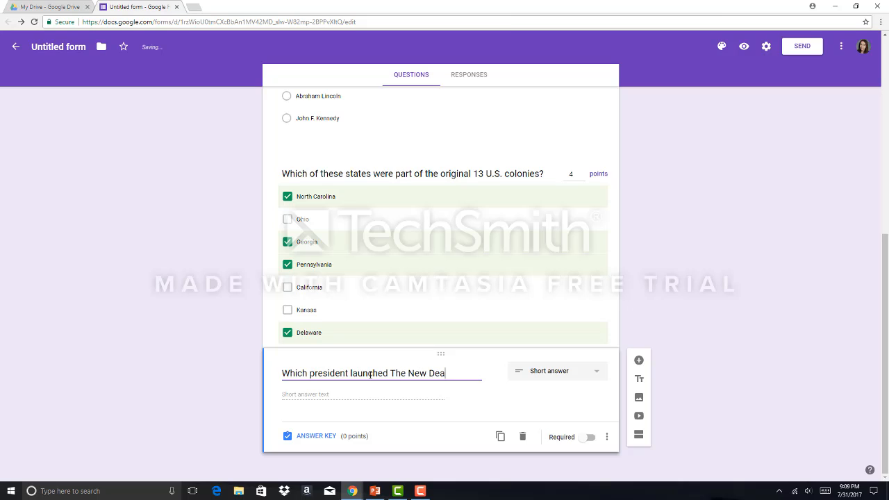
{"action": "type", "text": "l in 1933?"}
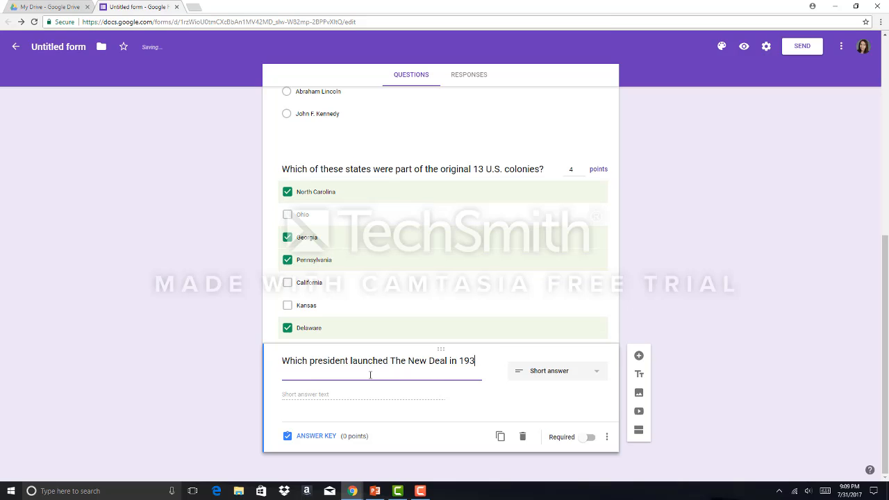
- Open the New Deal question's answer key and enter "Franklin D. Roosevelt" as the correct answer
{"action": "left_click", "coordinate": [316, 436]}
{"action": "scroll", "coordinate": [438, 425], "scroll_direction": "down", "scroll_amount": 2}
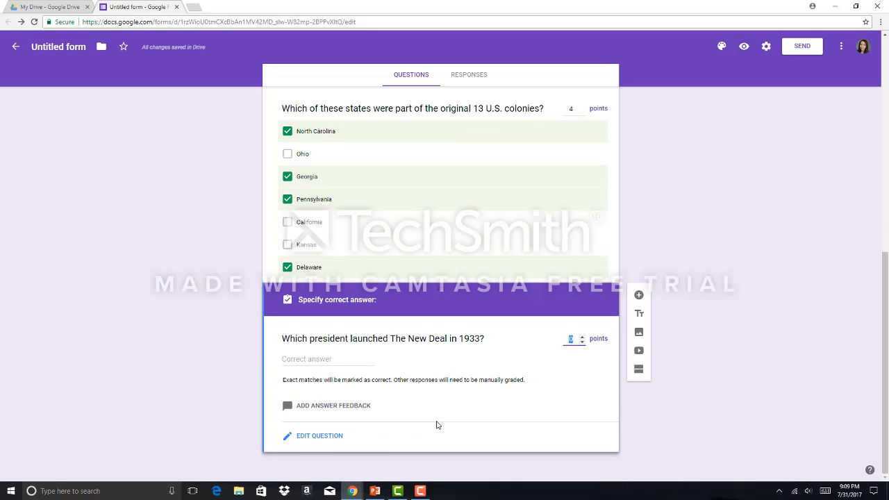
{"action": "left_click", "coordinate": [349, 360]}
{"action": "type", "text": "Frab"}
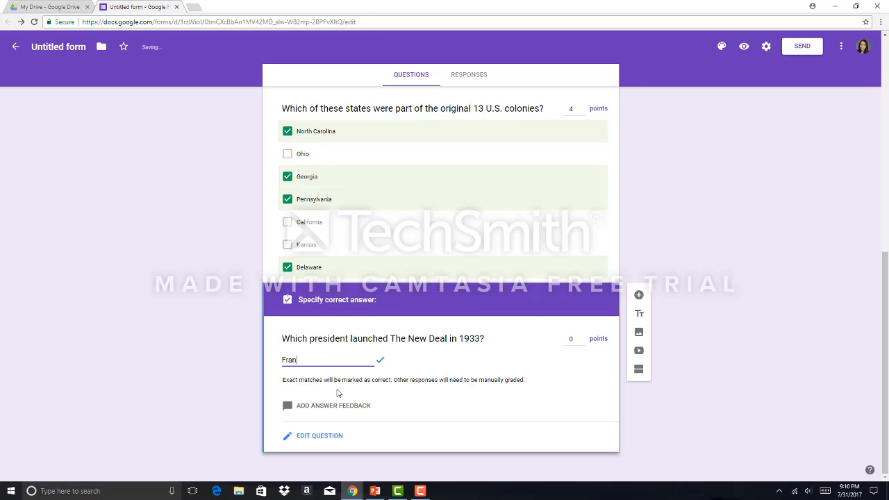
{"action": "type", "text": "klin D. Roosevelt"}
- Rewrite the New Deal question's correct answer using the president's full middle name, Delano
{"action": "key", "text": "BackSpace"}
{"action": "key", "text": "BackSpace"}
{"action": "key", "text": "BackSpace"}
{"action": "key", "text": "BackSpace"}
{"action": "key", "text": "BackSpace"}
{"action": "key", "text": "BackSpace"}
{"action": "key", "text": "BackSpace"}
{"action": "key", "text": "BackSpace"}
{"action": "key", "text": "BackSpace"}
{"action": "key", "text": "BackSpace"}
{"action": "key", "text": "BackSpace"}
{"action": "key", "text": "BackSpace"}
{"action": "key", "text": "BackSpace"}
{"action": "key", "text": "BackSpace"}
{"action": "key", "text": "BackSpace"}
{"action": "key", "text": "BackSpace"}
{"action": "key", "text": "BackSpace"}
{"action": "type", "text": "ranklin Deal"}
{"action": "key", "text": "BackSpace"}
{"action": "key", "text": "BackSpace"}
{"action": "type", "text": "lano Roosevel"}
- Shorten the New Deal question's correct answer to "Franklin Roosevelt"
{"action": "key", "text": "BackSpace"}
{"action": "key", "text": "BackSpace"}
{"action": "key", "text": "BackSpace"}
{"action": "key", "text": "BackSpace"}
{"action": "key", "text": "BackSpace"}
{"action": "key", "text": "BackSpace"}
{"action": "key", "text": "BackSpace"}
{"action": "key", "text": "BackSpace"}
{"action": "key", "text": "BackSpace"}
{"action": "key", "text": "BackSpace"}
{"action": "key", "text": "BackSpace"}
{"action": "key", "text": "BackSpace"}
{"action": "key", "text": "BackSpace"}
{"action": "key", "text": "BackSpace"}
{"action": "type", "text": "Roosevelt"}
- Rewrite the New Deal question as "Franklin D. Roosevelt launched ______ in 1933 in response to the Great Depression."
{"action": "left_click", "coordinate": [320, 436]}
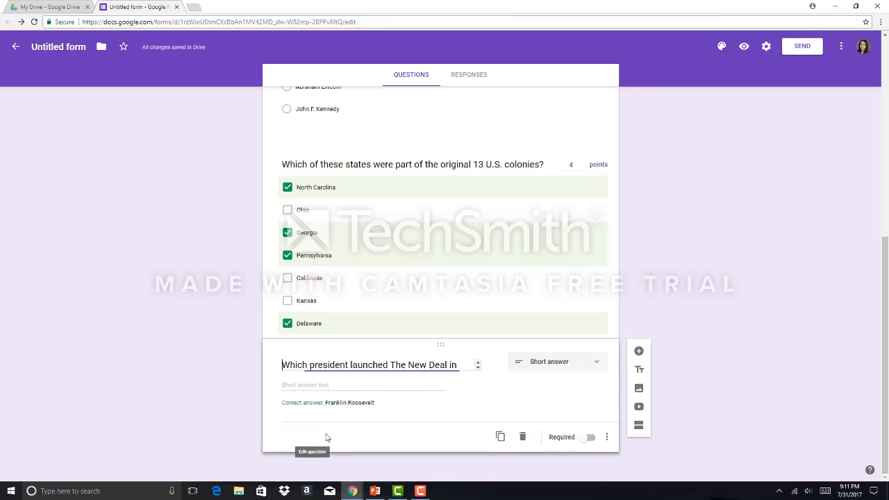
{"action": "triple_click", "coordinate": [321, 370]}
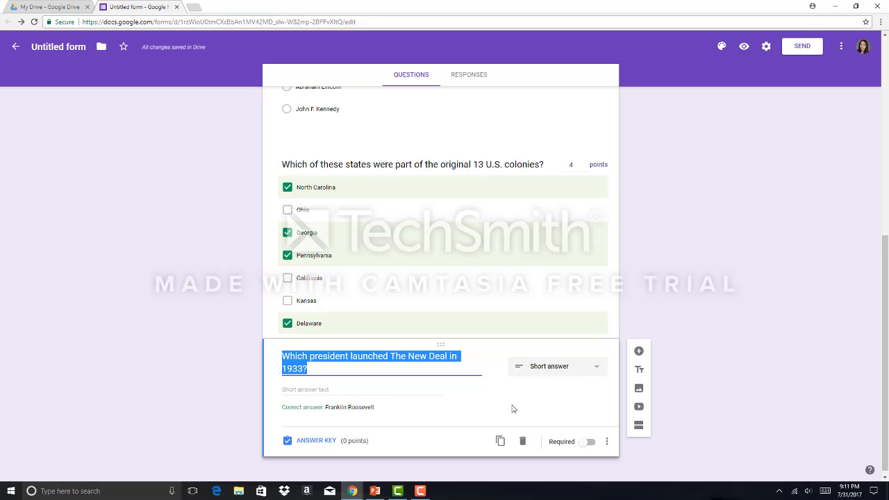
{"action": "type", "text": "Franklin D. Roosev"}
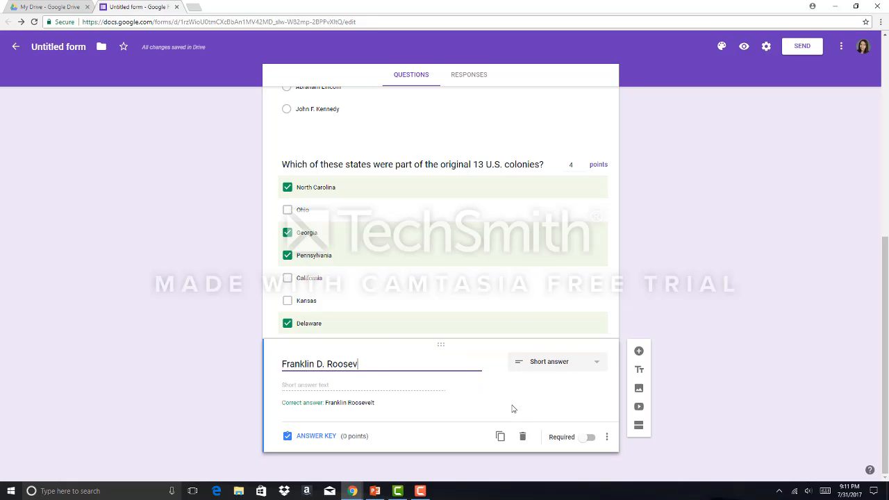
{"action": "type", "text": "elt launched _____"}
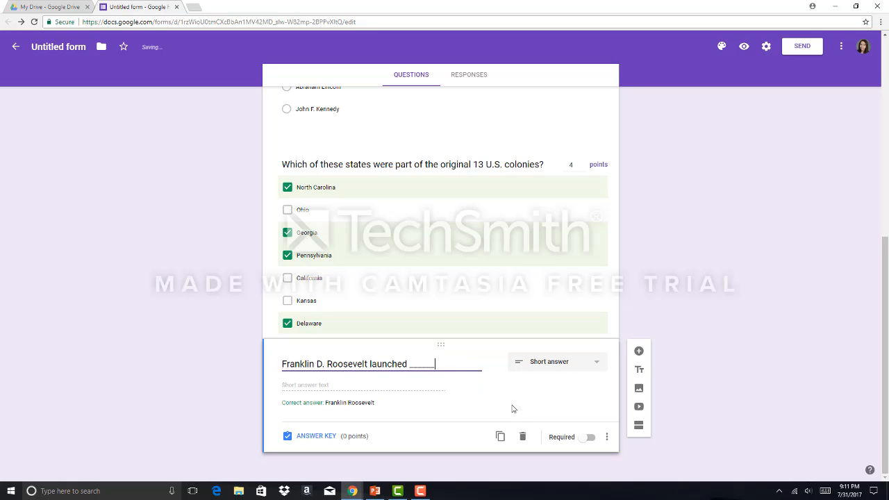
{"action": "type", "text": " in 1933 in response to the g"}
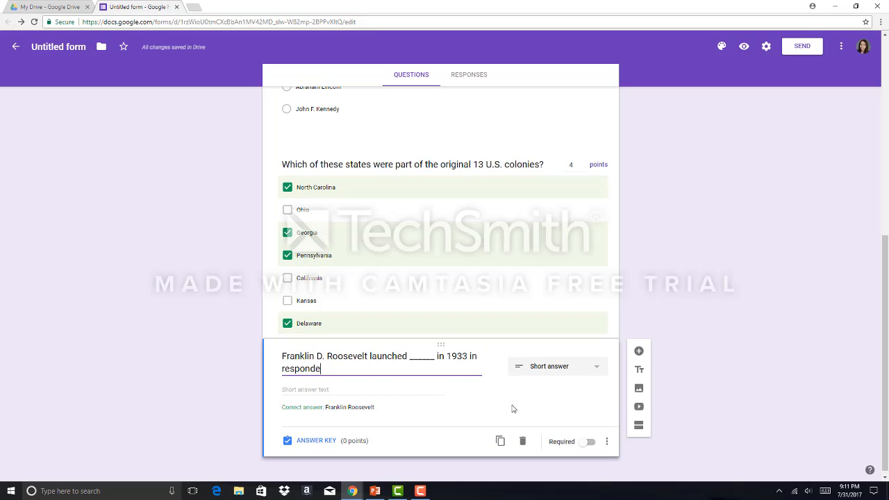
{"action": "key", "text": "BackSpace"}
{"action": "type", "text": "Great Depression."}
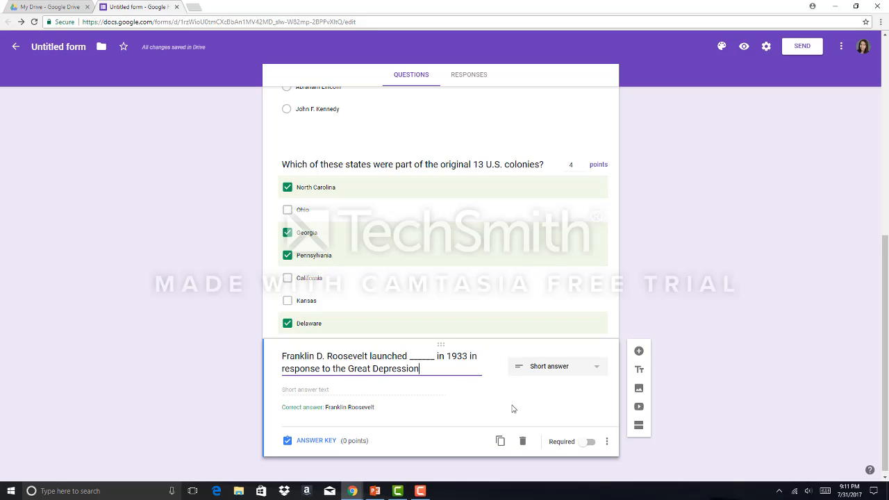
- Set the Roosevelt question's correct answer to "The New Deal" and its value to 5 points
{"action": "left_click", "coordinate": [316, 440]}
{"action": "triple_click", "coordinate": [284, 372]}
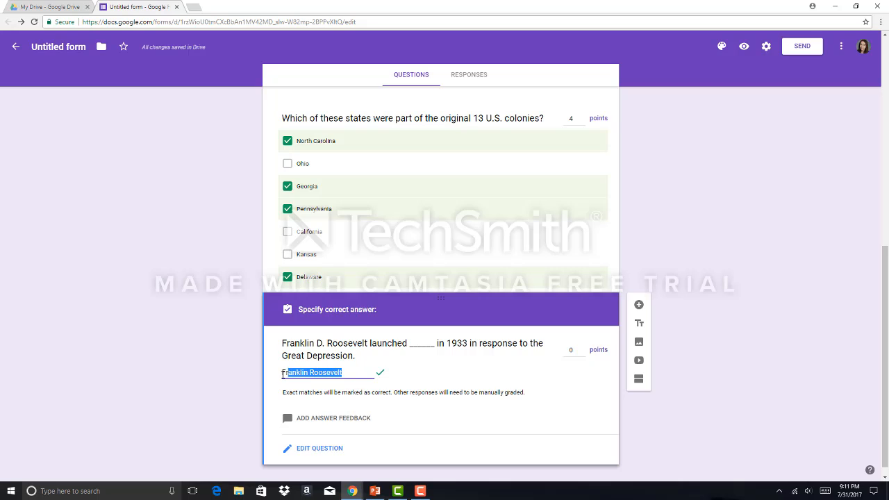
{"action": "type", "text": "The New Deal"}
{"action": "left_click", "coordinate": [554, 416]}
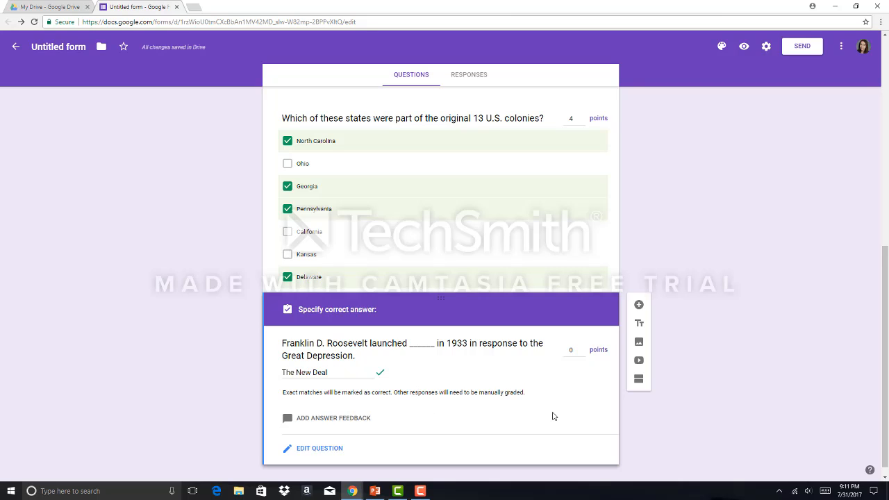
{"action": "key", "text": "Tab"}
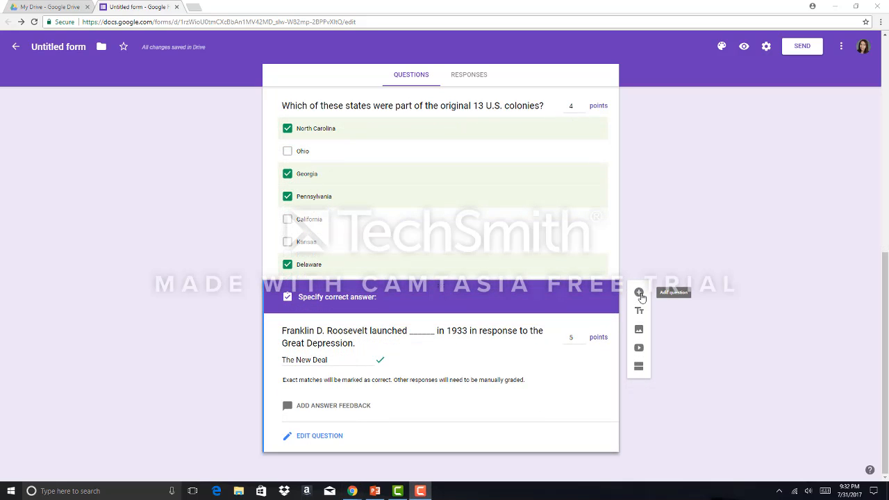
- Add a paragraph question below it reading "Describe Dr. Martin Luther King's contribution to the Civil Rights movement."
{"action": "left_click", "coordinate": [639, 294]}
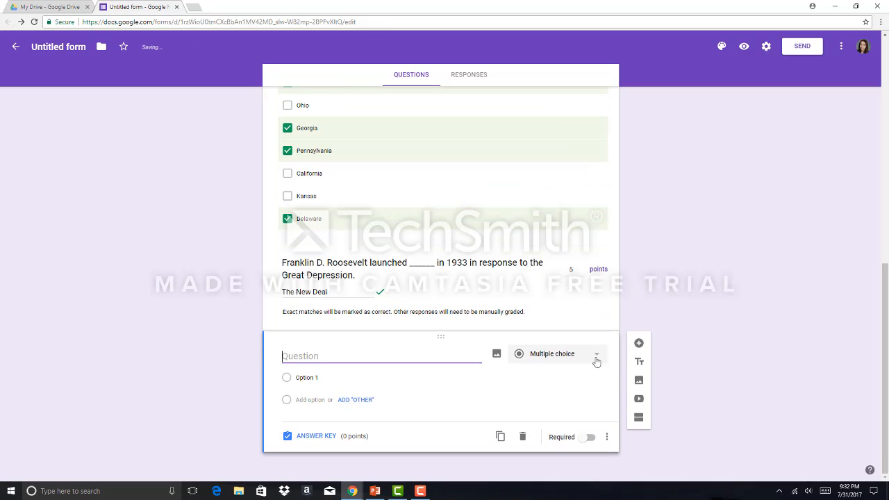
{"action": "left_click", "coordinate": [596, 359]}
{"action": "left_click", "coordinate": [568, 240]}
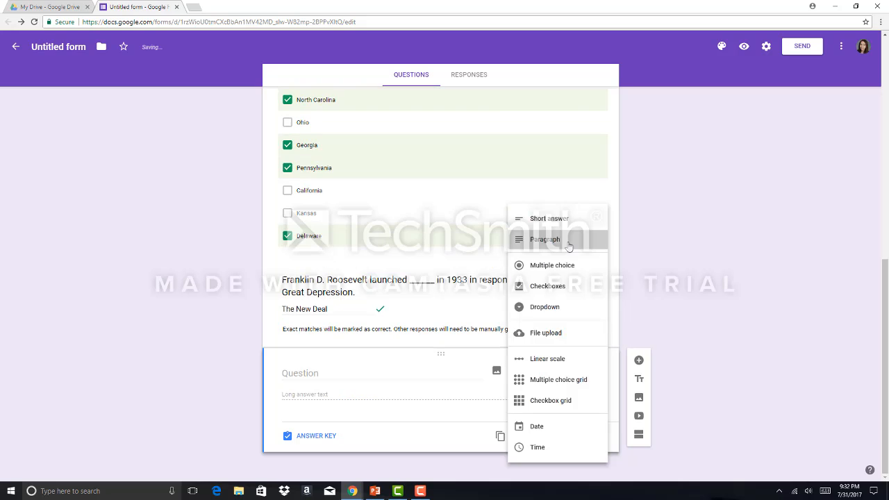
{"action": "left_click", "coordinate": [340, 374]}
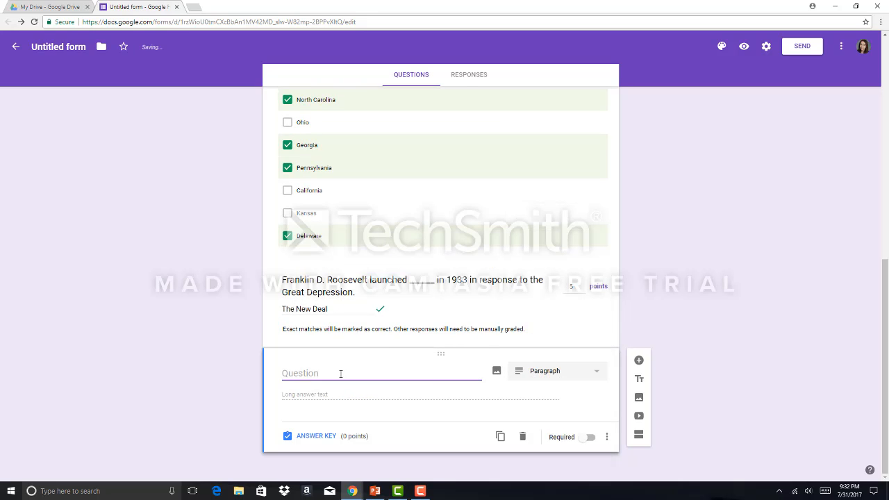
{"action": "left_click", "coordinate": [328, 436]}
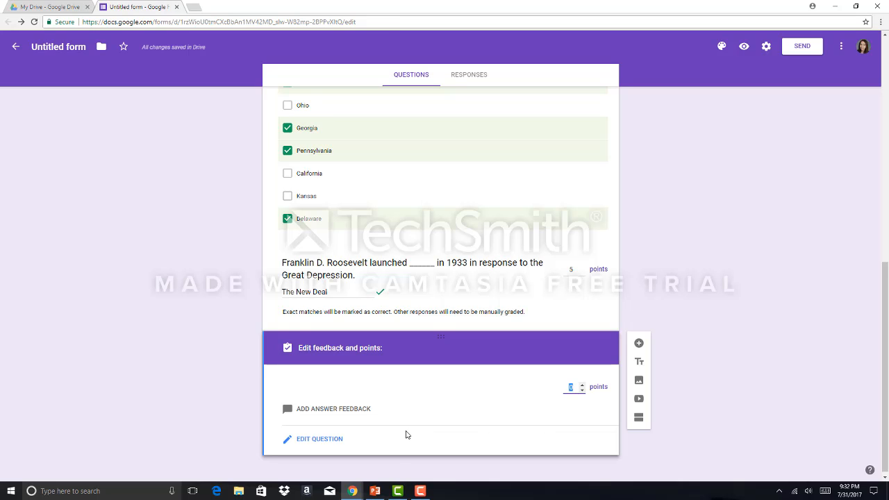
{"action": "left_click", "coordinate": [336, 438]}
{"action": "type", "text": "Describe "}
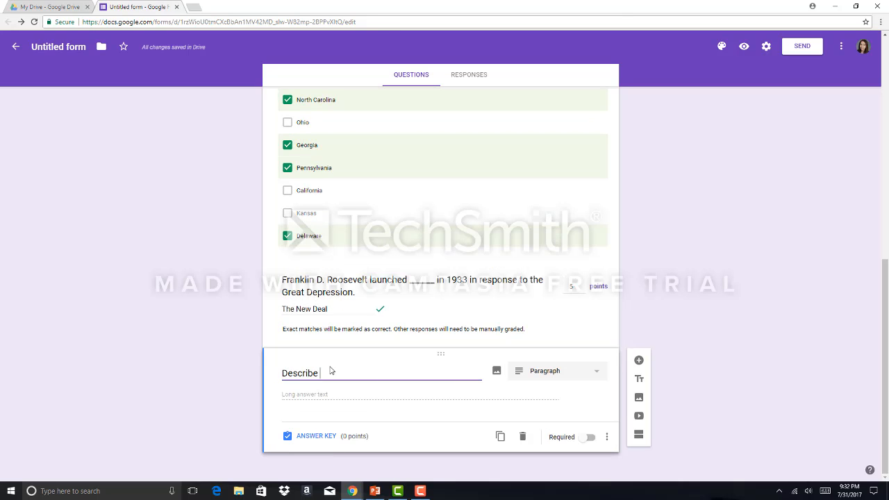
{"action": "type", "text": "Dr. Martin Luther King's cont"}
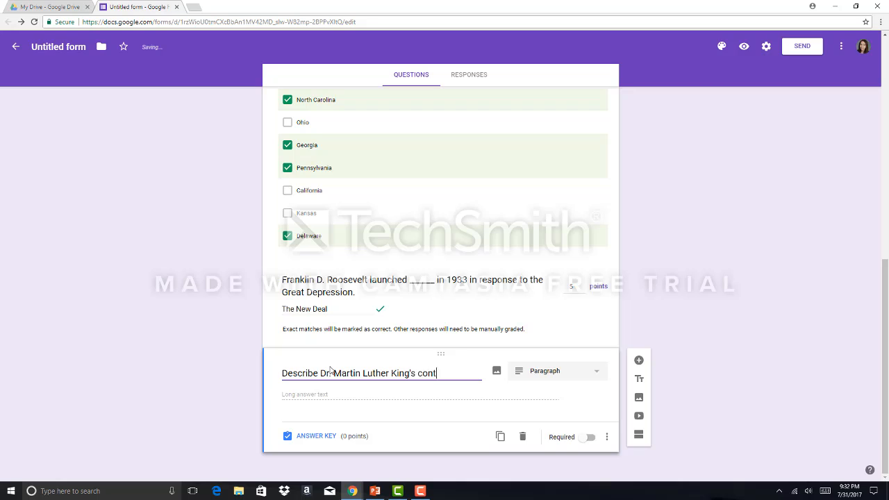
{"action": "type", "text": "ribution to the Civil Rights movement."}
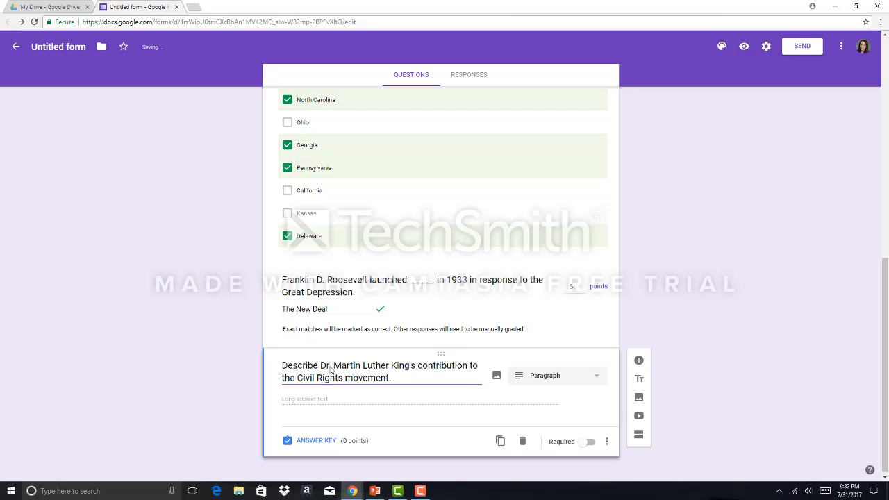
{"action": "left_click", "coordinate": [331, 402]}
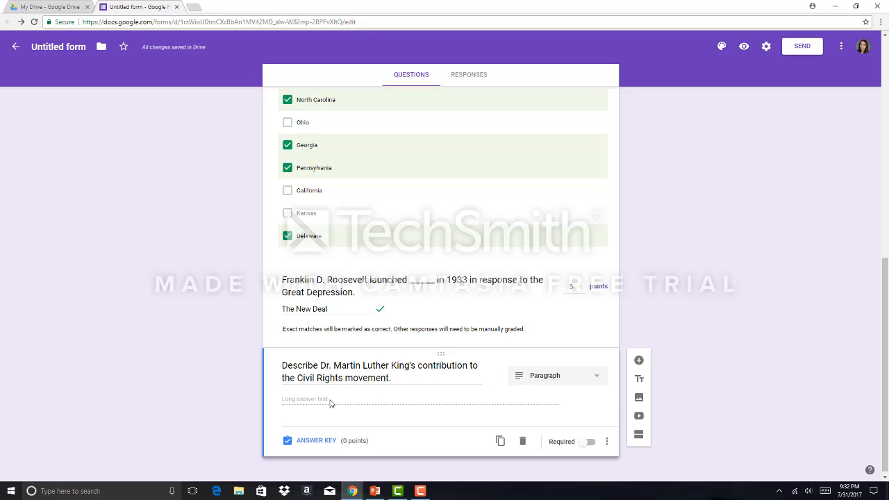
- Show a description on the Civil Rights question and enter "Please provide three specific examples."
{"action": "left_click", "coordinate": [608, 443]}
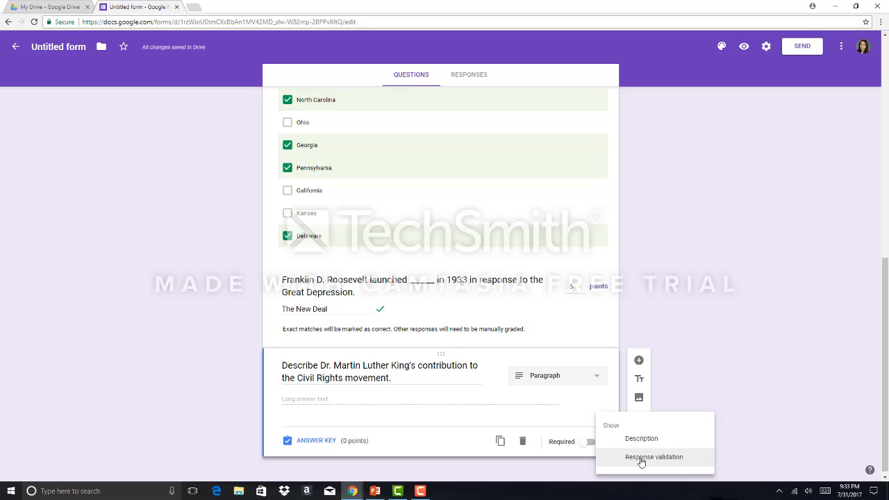
{"action": "left_click", "coordinate": [641, 439]}
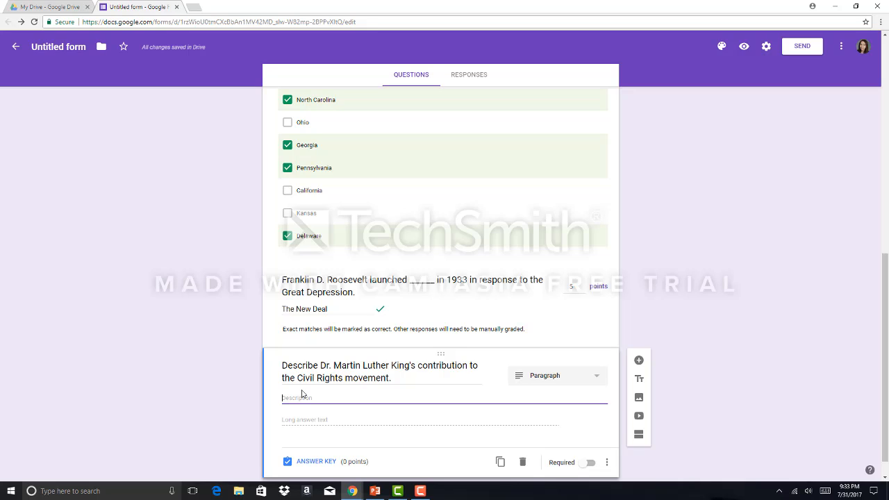
{"action": "type", "text": "Please provid"}
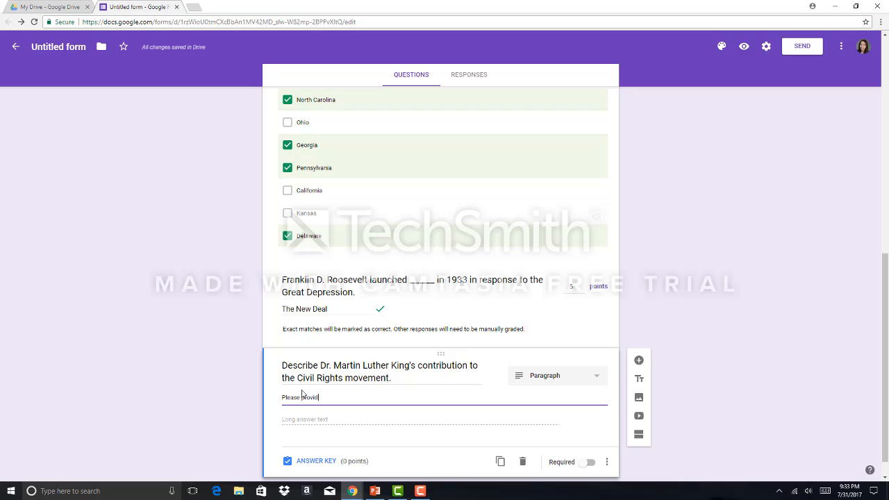
{"action": "type", "text": "e three specific examples."}
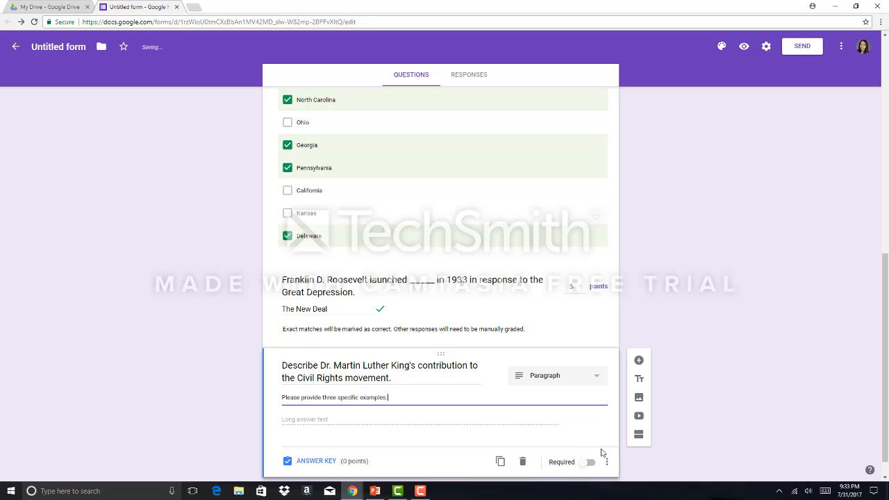
- Add response validation to the Civil Rights question by length, with a minimum character count of 200
{"action": "left_click", "coordinate": [606, 462]}
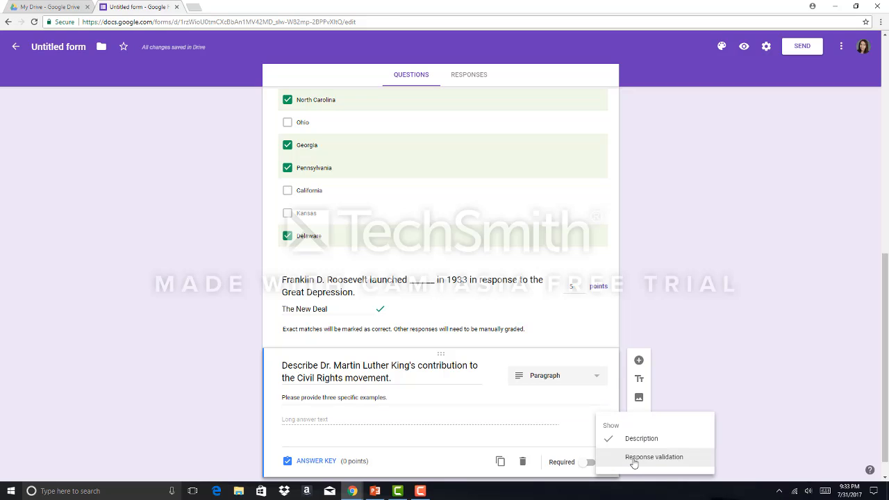
{"action": "left_click", "coordinate": [634, 458]}
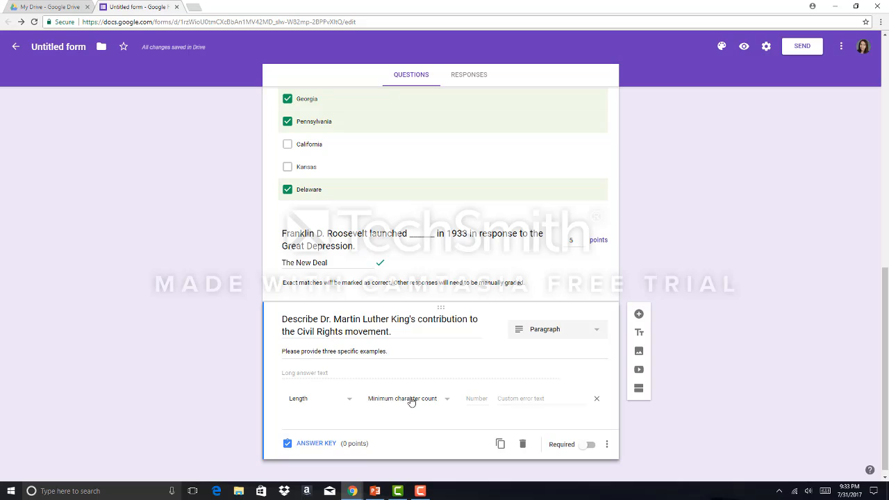
{"action": "left_click", "coordinate": [445, 402]}
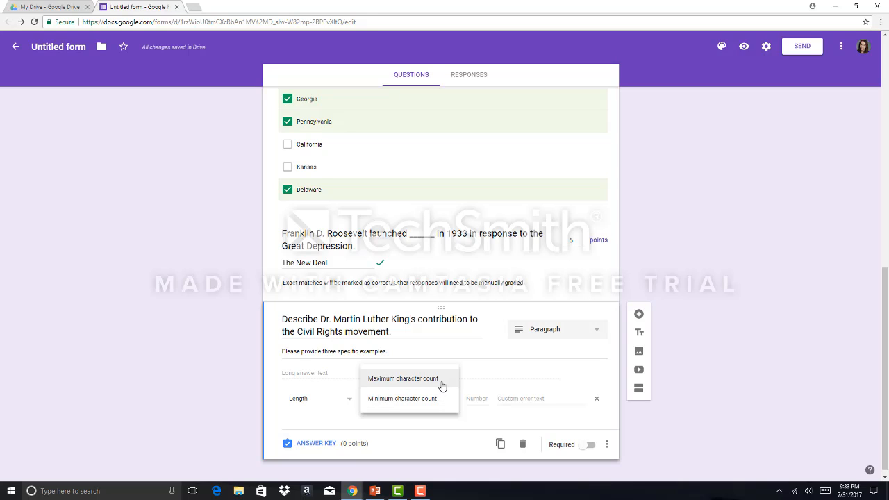
{"action": "left_click", "coordinate": [444, 382]}
{"action": "left_click", "coordinate": [350, 403]}
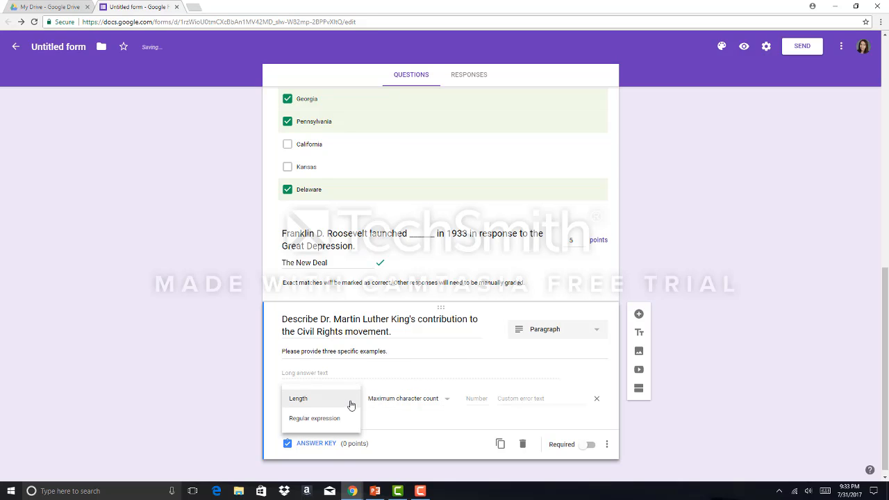
{"action": "left_click", "coordinate": [351, 403]}
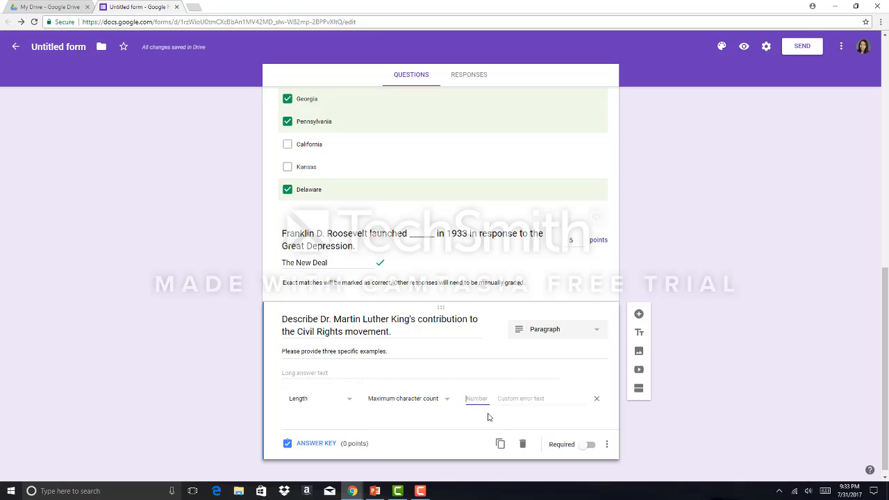
{"action": "left_click", "coordinate": [424, 402]}
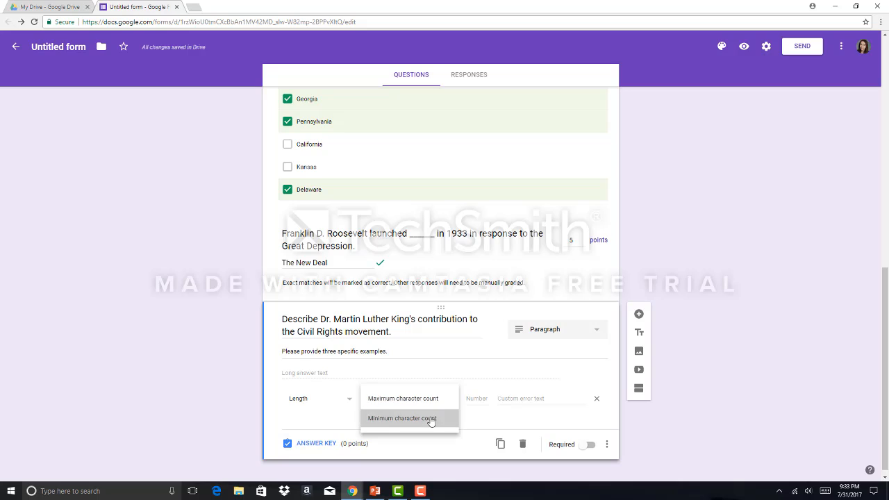
{"action": "left_click", "coordinate": [432, 417]}
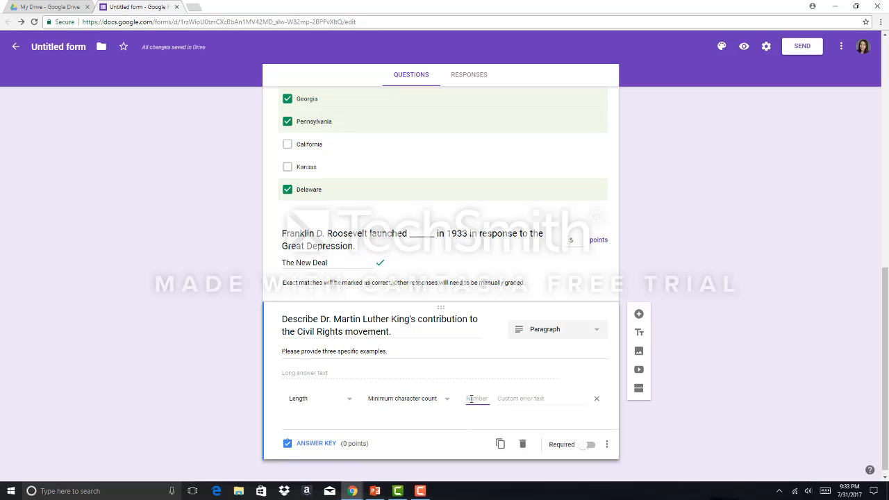
{"action": "type", "text": "1"}
{"action": "type", "text": "00"}
{"action": "left_click", "coordinate": [504, 423]}
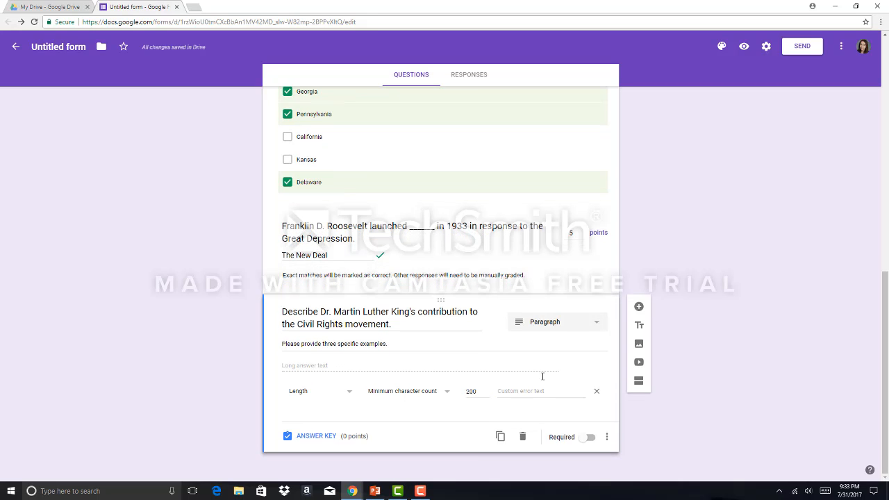
- Make the Civil Rights paragraph question worth 10 points in its answer key
{"action": "left_click", "coordinate": [319, 437]}
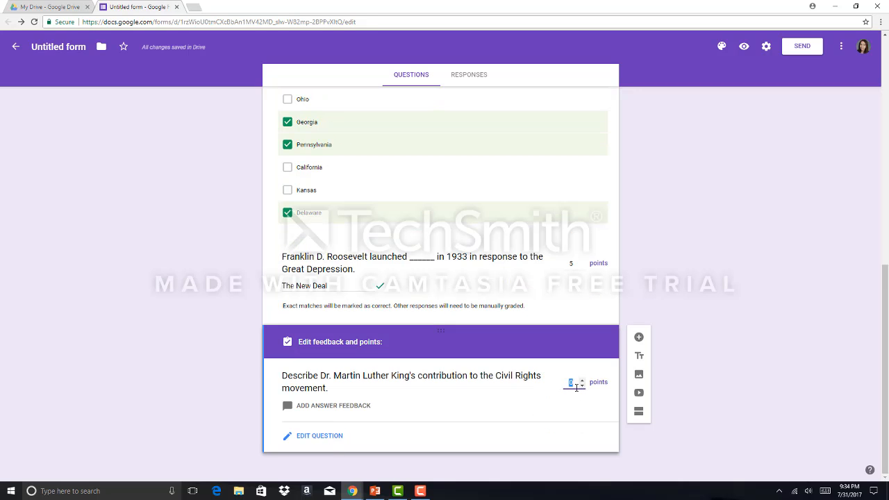
{"action": "type", "text": "10"}
{"action": "left_click", "coordinate": [623, 426]}
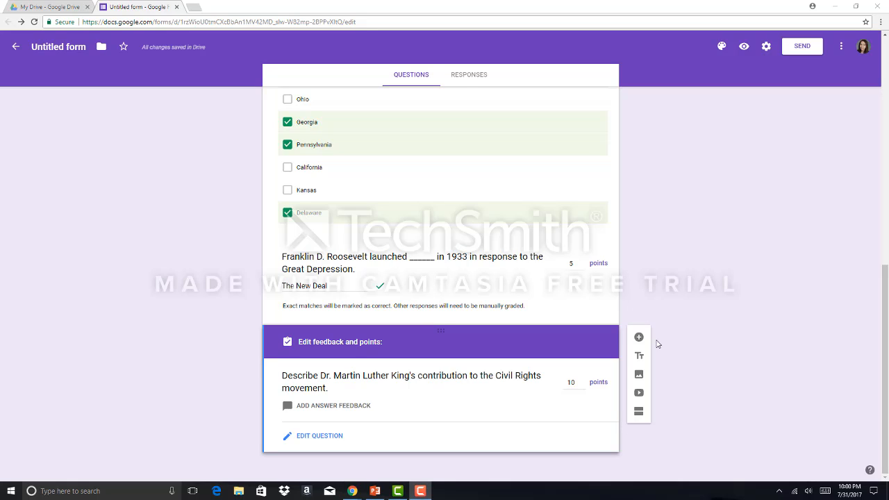
- Add a linear scale question below the Civil Rights question reading "How excited are you for Social Studies?"
{"action": "left_click", "coordinate": [650, 341]}
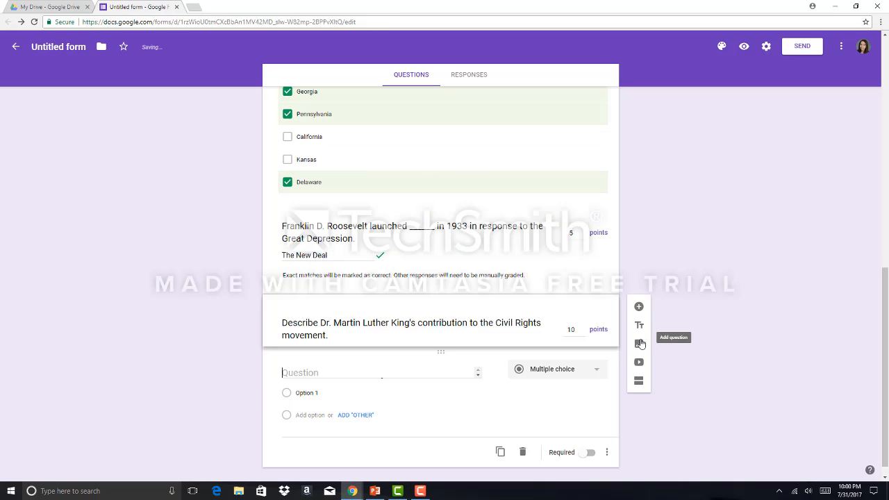
{"action": "left_click", "coordinate": [601, 375]}
{"action": "left_click", "coordinate": [581, 366]}
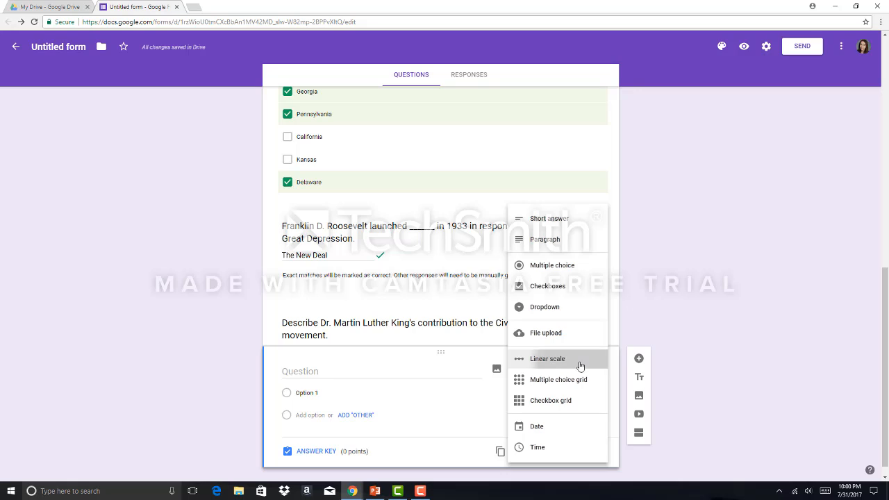
{"action": "left_click", "coordinate": [353, 372]}
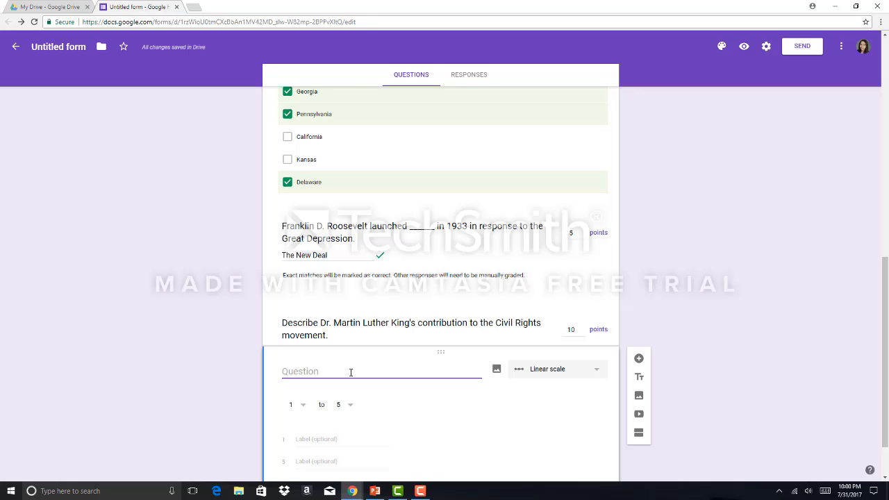
{"action": "type", "text": "How excited are you for Social Studies?"}
- Label the linear scale's low end "Not at all excited" and its high end "Very Excited!"
{"action": "left_click", "coordinate": [320, 440]}
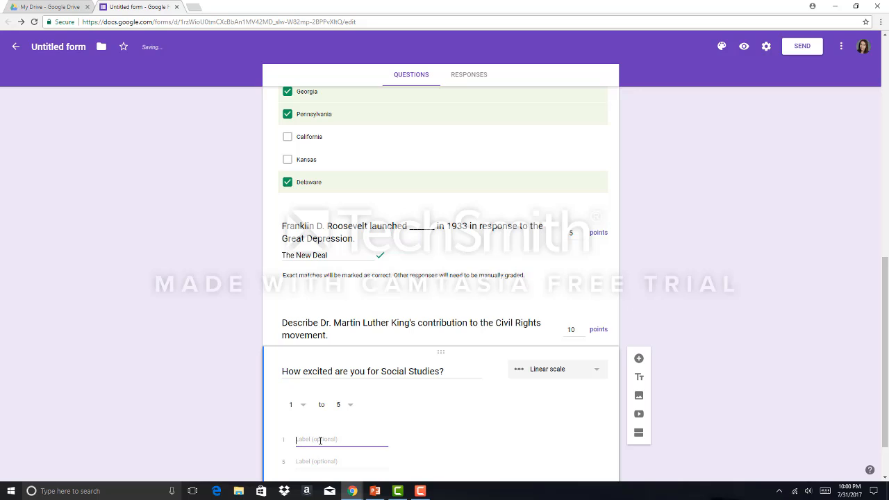
{"action": "type", "text": "Not at all excited"}
{"action": "key", "text": "Tab"}
{"action": "type", "text": "Very Excited!"}
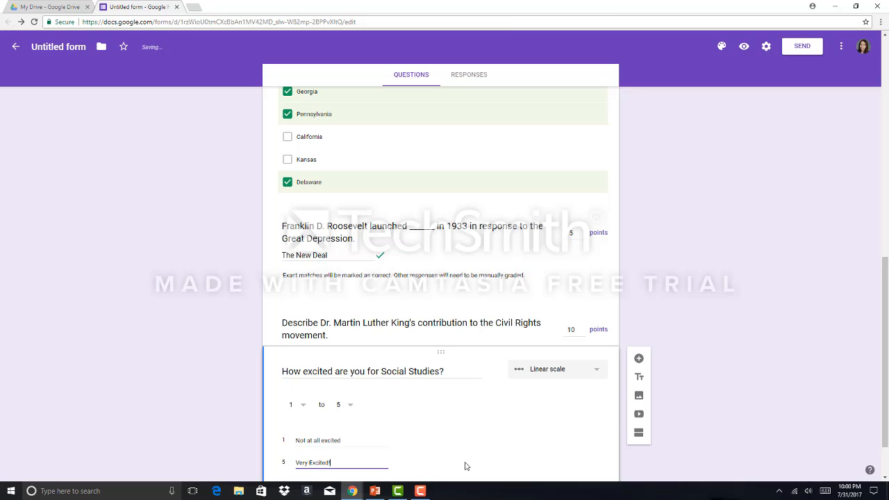
{"action": "scroll", "coordinate": [488, 443], "scroll_direction": "down", "scroll_amount": 1}
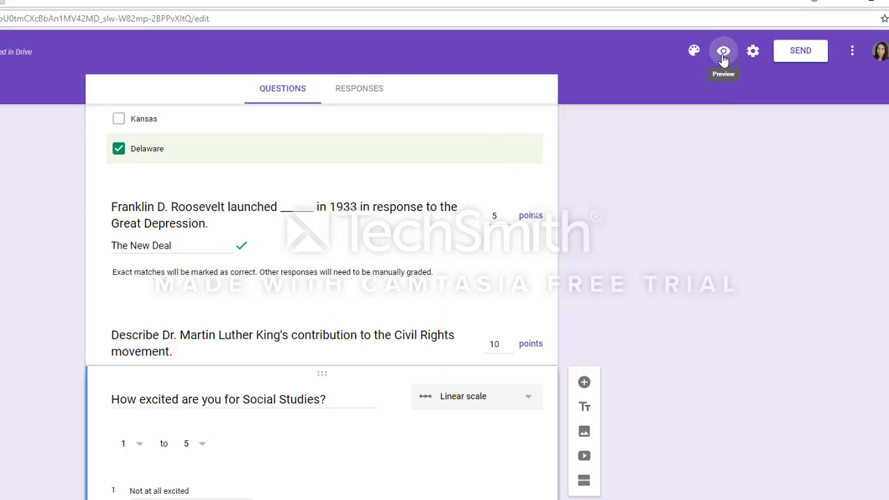
- Preview the quiz as a respondent and look through all of its questions and point values
{"action": "left_click", "coordinate": [685, 63]}
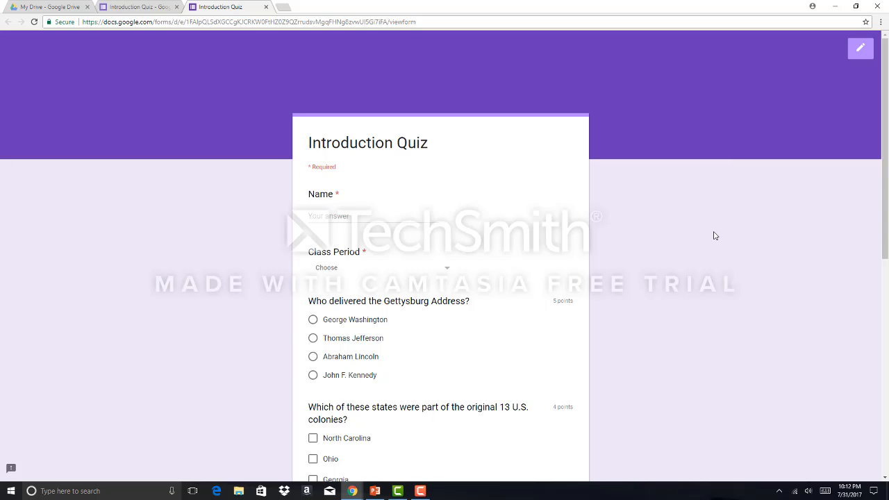
{"action": "scroll", "coordinate": [714, 236], "scroll_direction": "down", "scroll_amount": 1}
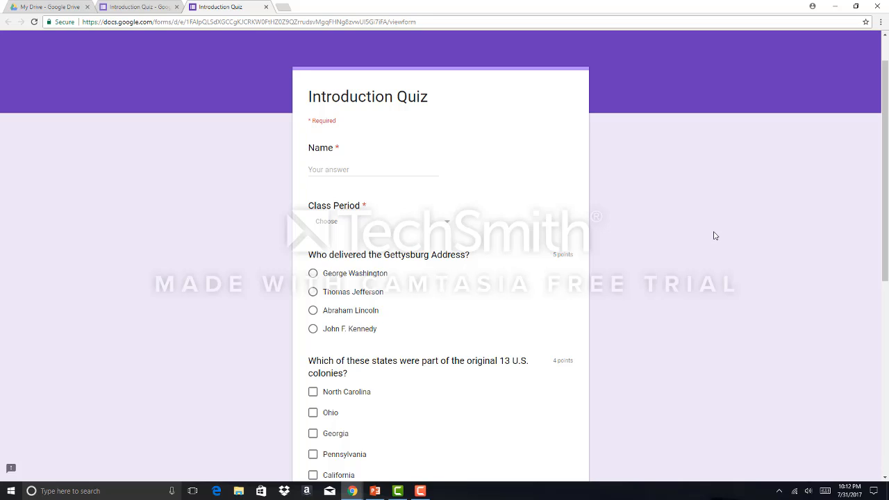
{"action": "scroll", "coordinate": [715, 237], "scroll_direction": "down", "scroll_amount": 1}
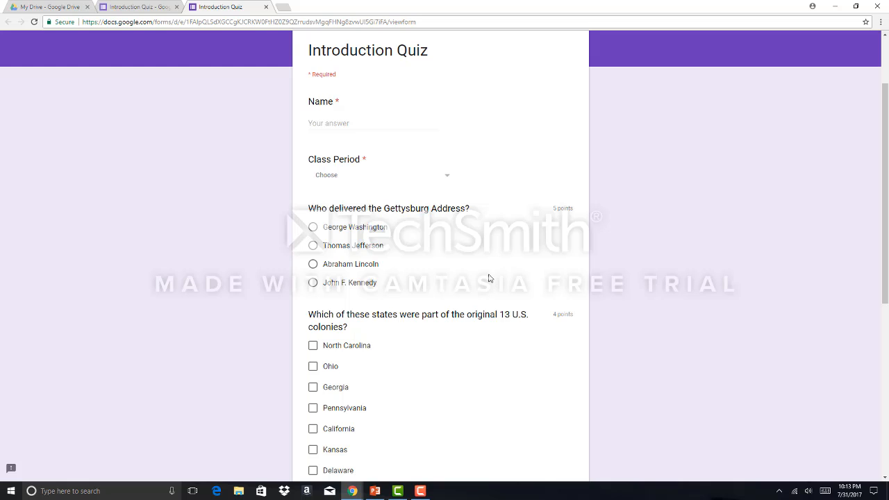
{"action": "scroll", "coordinate": [488, 278], "scroll_direction": "down", "scroll_amount": 1}
{"action": "scroll", "coordinate": [488, 278], "scroll_direction": "down", "scroll_amount": 1}
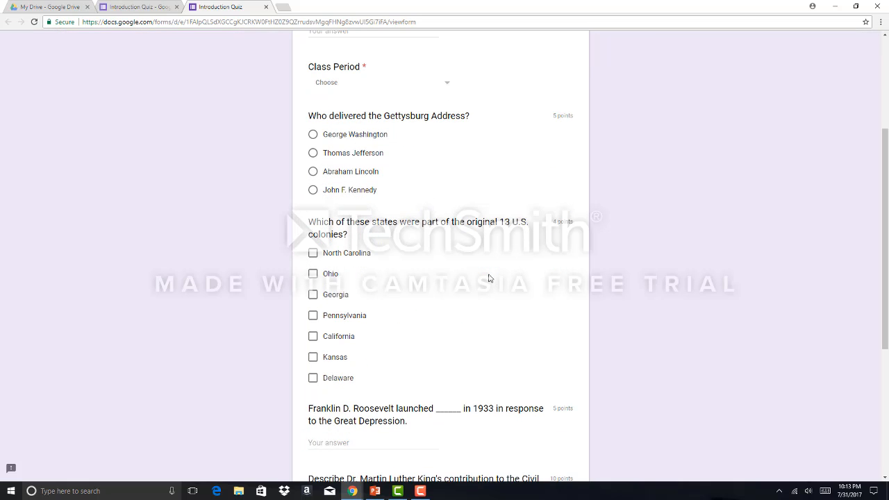
{"action": "scroll", "coordinate": [489, 278], "scroll_direction": "down", "scroll_amount": 3}
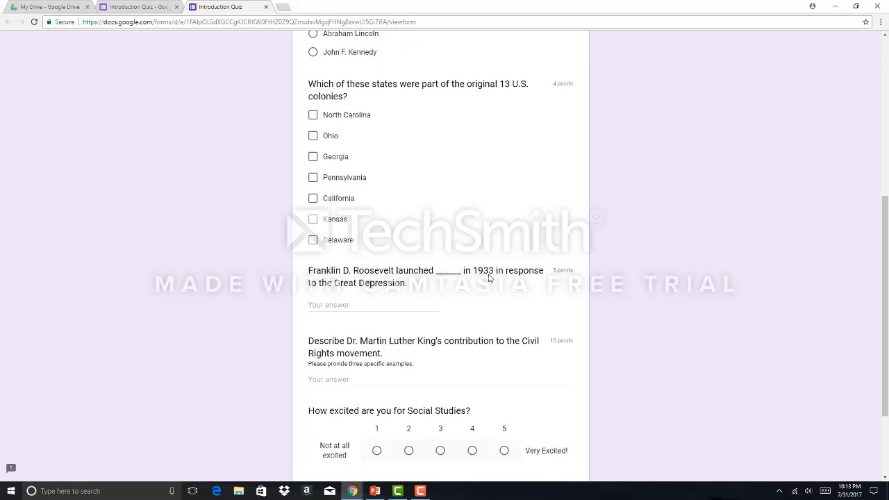
{"action": "scroll", "coordinate": [489, 278], "scroll_direction": "down", "scroll_amount": 2}
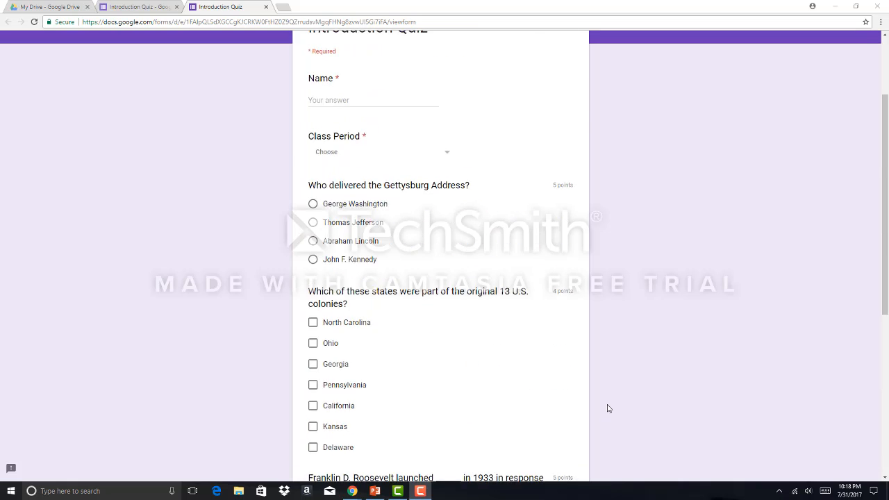
{"action": "scroll", "coordinate": [607, 409], "scroll_direction": "up", "scroll_amount": 2}
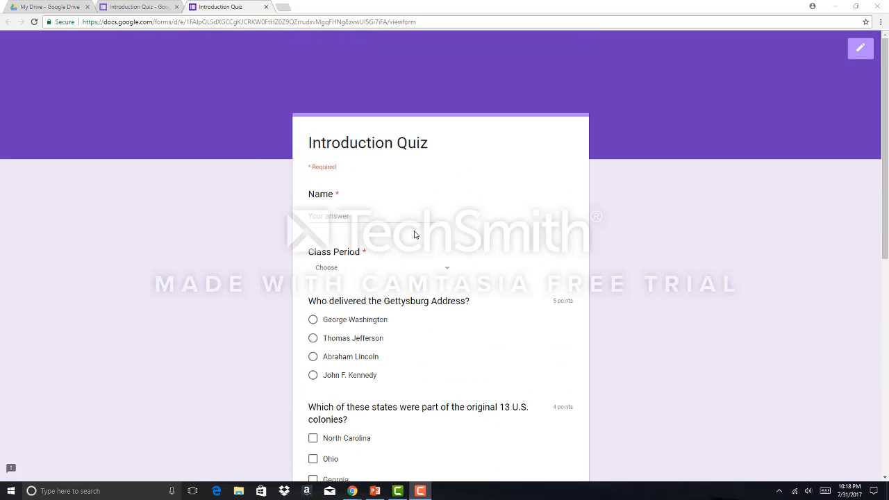
- Fill in the name field with "Test name" and choose Period 2 - 11th Grade - American History II as the class period
{"action": "left_click", "coordinate": [407, 214]}
{"action": "type", "text": "Test name"}
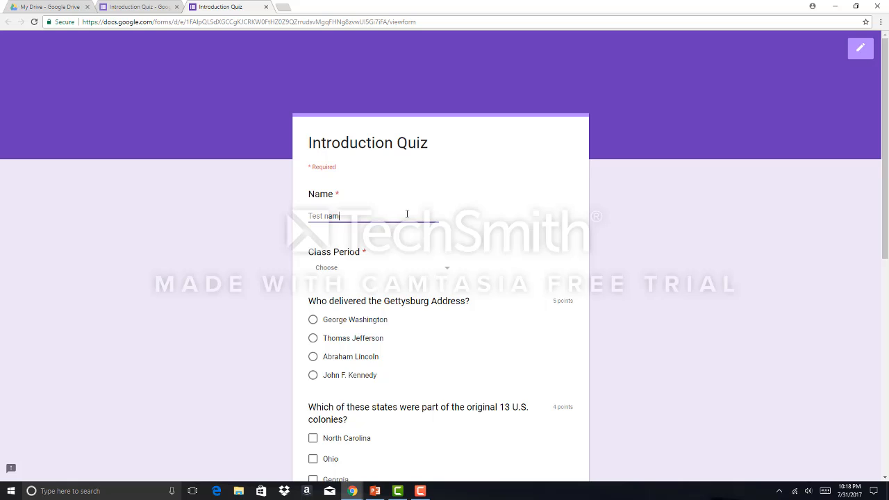
{"action": "left_click", "coordinate": [445, 271]}
{"action": "left_click", "coordinate": [375, 314]}
- Answer the Gettysburg Address question with Abraham Lincoln and select all seven states, North Carolina through Delaware, in the colonies question
{"action": "scroll", "coordinate": [327, 292], "scroll_direction": "down", "scroll_amount": 2}
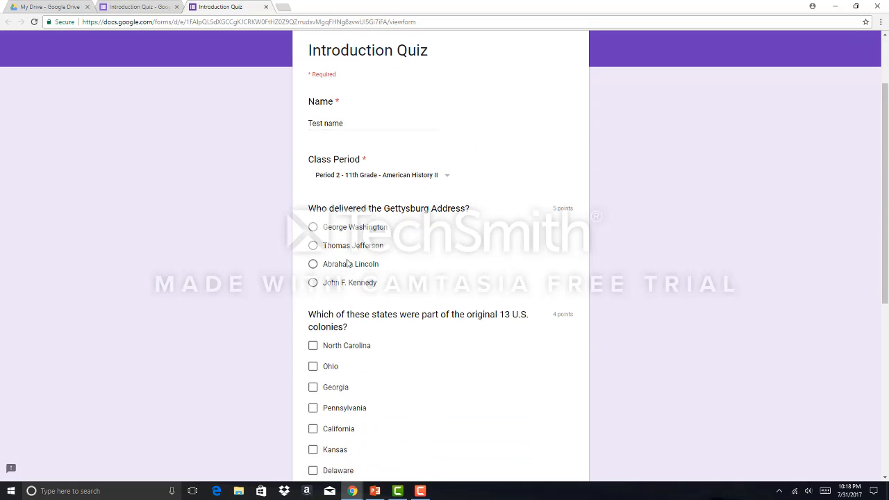
{"action": "left_click", "coordinate": [313, 264]}
{"action": "scroll", "coordinate": [313, 257], "scroll_direction": "down", "scroll_amount": 2}
{"action": "left_click", "coordinate": [313, 207]}
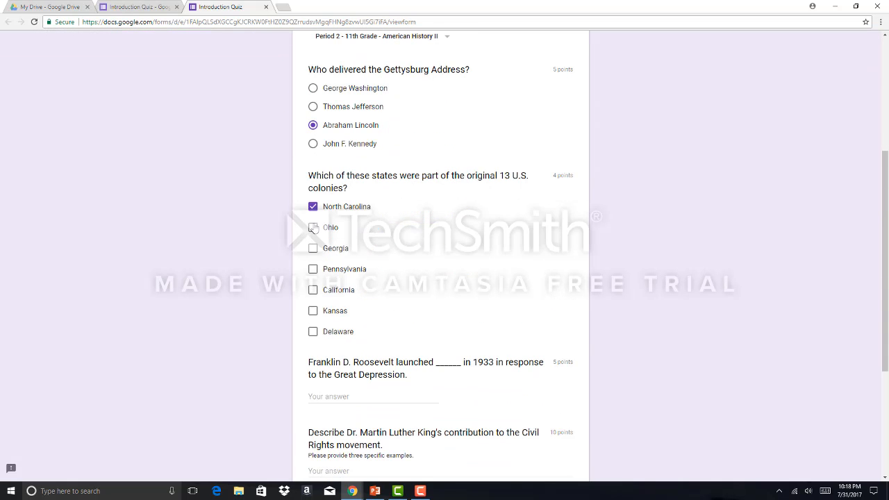
{"action": "left_click", "coordinate": [313, 228]}
{"action": "left_click", "coordinate": [313, 248]}
{"action": "left_click", "coordinate": [313, 269]}
{"action": "left_click", "coordinate": [312, 290]}
{"action": "left_click", "coordinate": [313, 311]}
{"action": "left_click", "coordinate": [312, 331]}
{"action": "scroll", "coordinate": [312, 331], "scroll_direction": "down", "scroll_amount": 1}
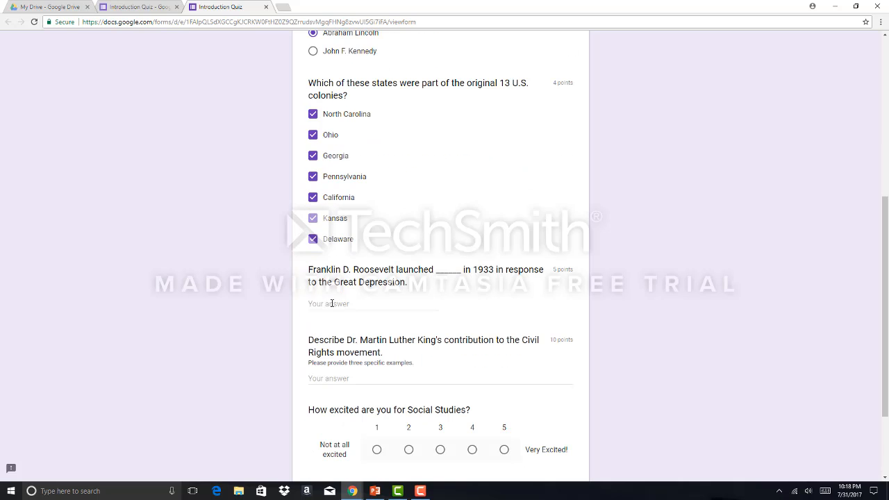
- Answer "The New Deal" for Roosevelt and write a Civil Rights paragraph citing the "I Have A Dream" speech, the Selma march and Rosa Parks
{"action": "left_click", "coordinate": [328, 303]}
{"action": "type", "text": "The New Deal"}
{"action": "left_click", "coordinate": [331, 379]}
{"action": "type", "text": "Dr."}
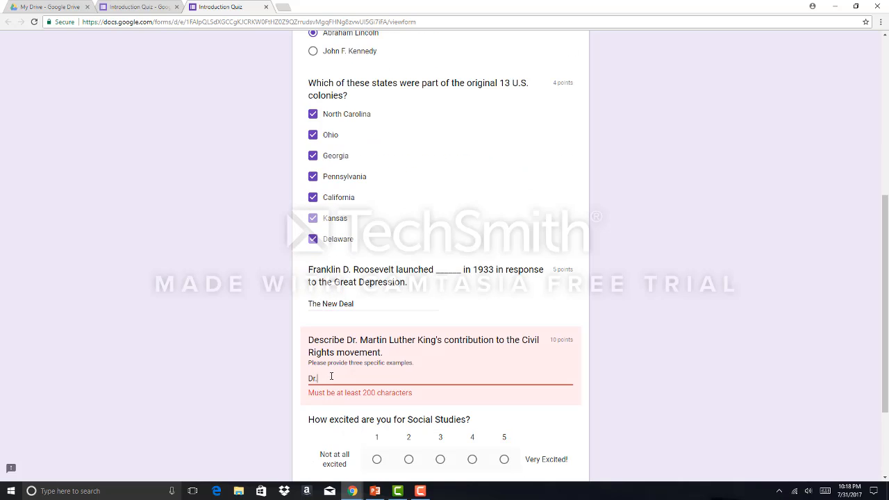
{"action": "type", "text": " Martin Luther King was a great contributor to the "}
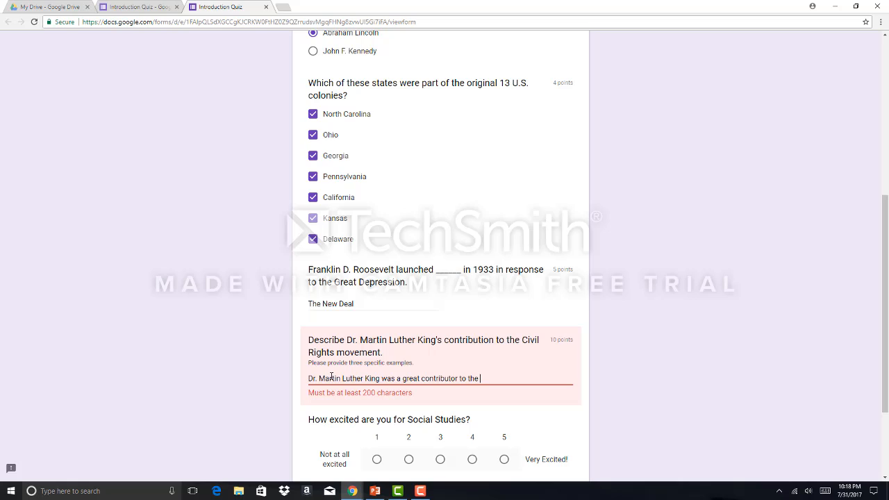
{"action": "type", "text": "Civil Rights movement.  He delivered the \"I "}
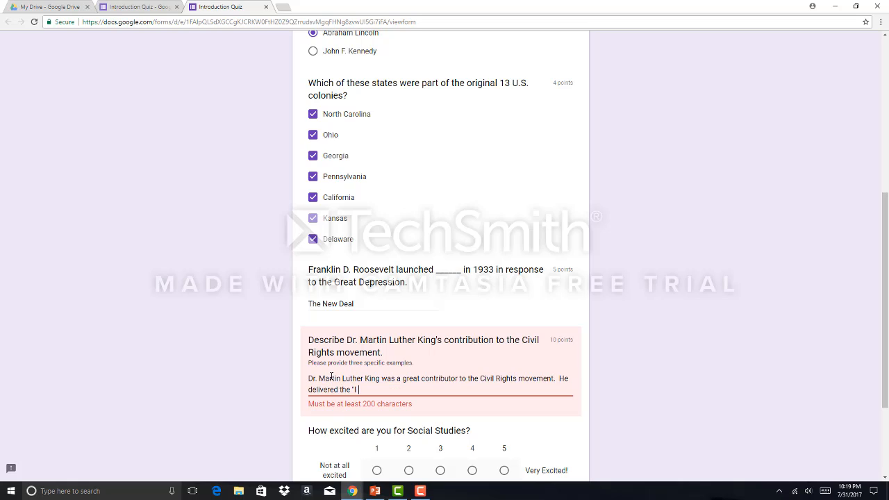
{"action": "type", "text": "Have A Dream\" speech.  He also participated in the "}
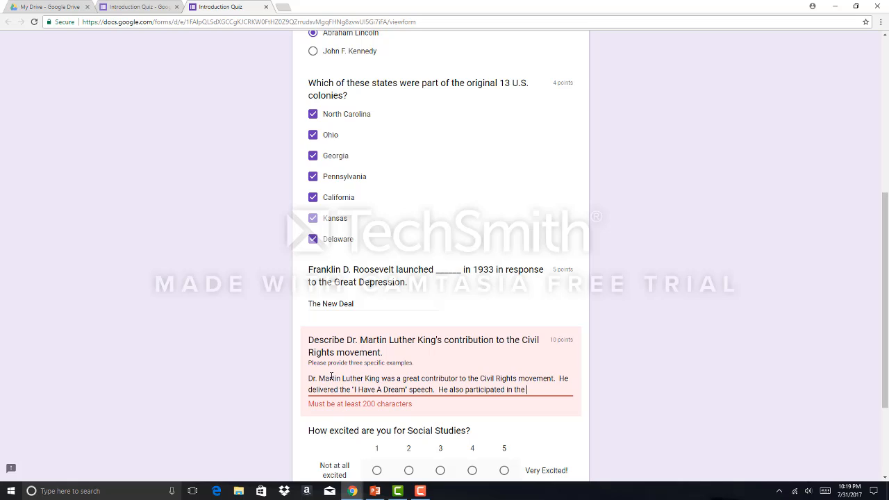
{"action": "type", "text": "March in Selma, Alabama.  He also "}
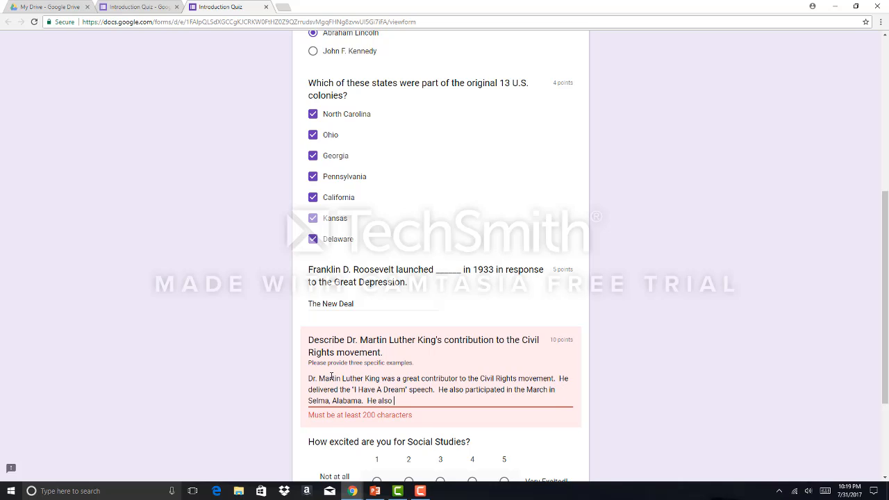
{"action": "type", "text": "pupported Rosa Parks in her refusal..."}
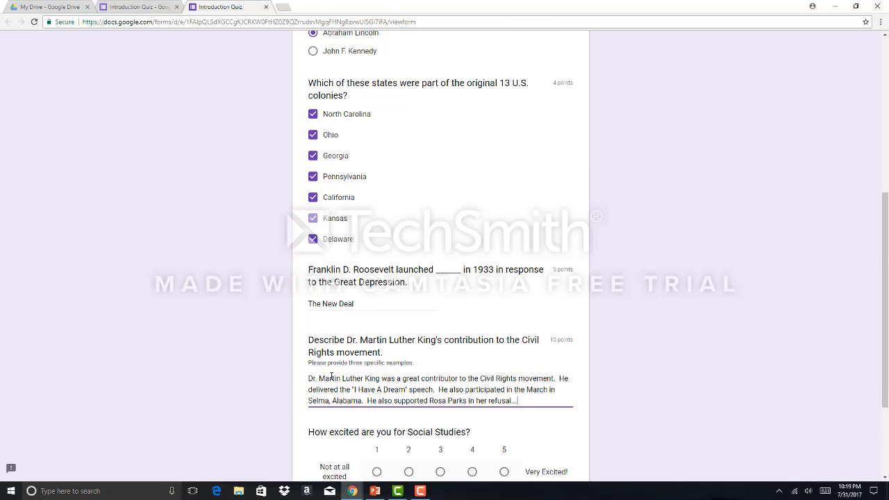
- Rate excitement for Social Studies as 5 and submit the test response
{"action": "scroll", "coordinate": [468, 358], "scroll_direction": "down", "scroll_amount": 2}
{"action": "left_click", "coordinate": [505, 334]}
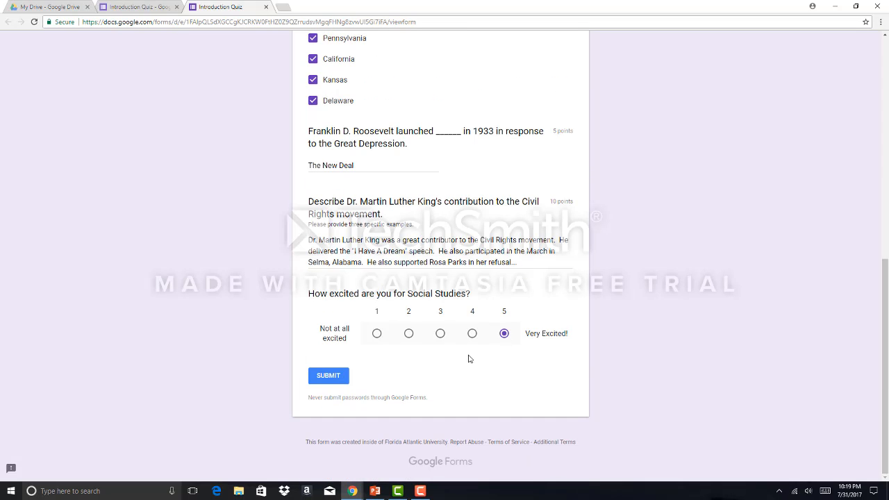
{"action": "left_click", "coordinate": [330, 381]}
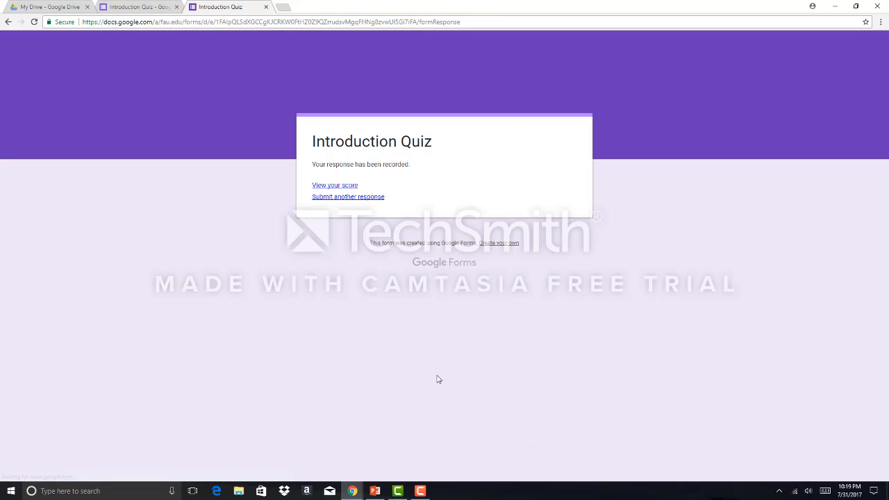
- View the score of the submitted response and examine the grading, feedback and correct answers for every question
{"action": "left_click", "coordinate": [336, 186]}
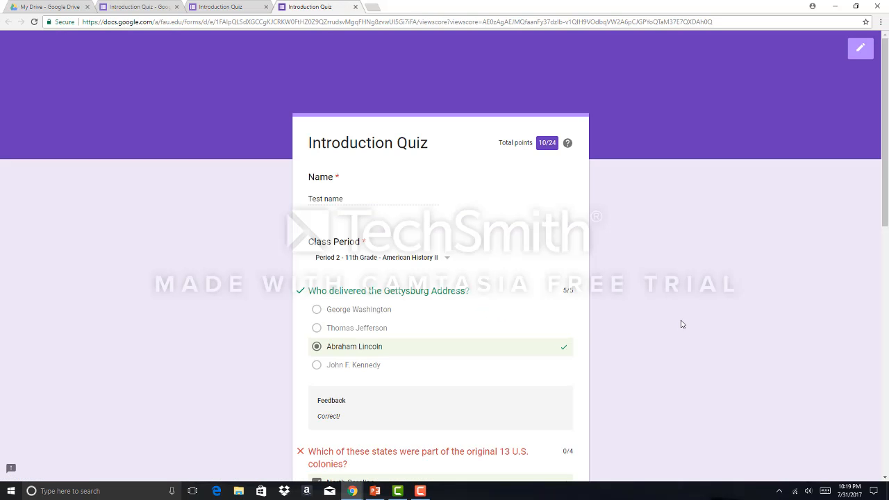
{"action": "scroll", "coordinate": [680, 319], "scroll_direction": "down", "scroll_amount": 1}
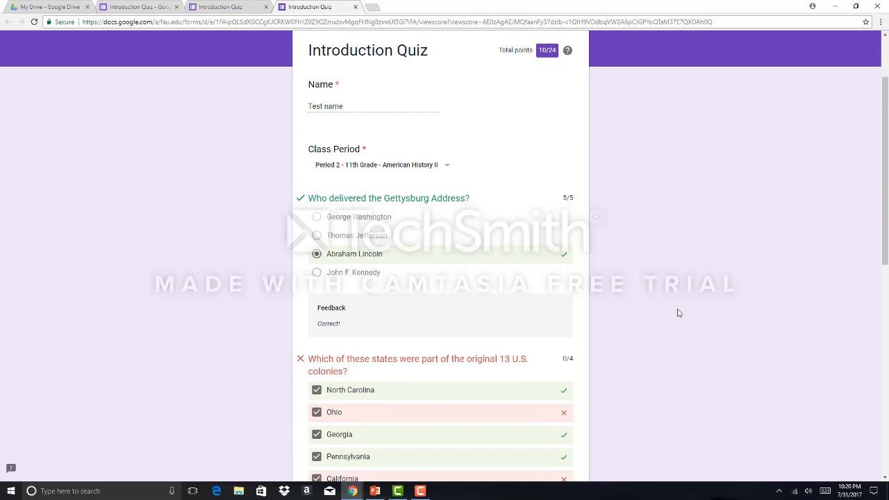
{"action": "scroll", "coordinate": [679, 313], "scroll_direction": "down", "scroll_amount": 1}
{"action": "scroll", "coordinate": [679, 313], "scroll_direction": "down", "scroll_amount": 1}
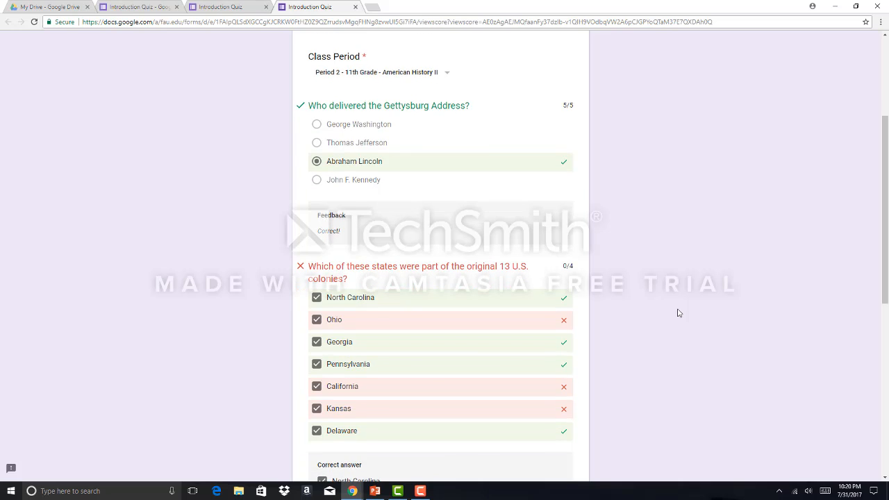
{"action": "scroll", "coordinate": [678, 313], "scroll_direction": "down", "scroll_amount": 2}
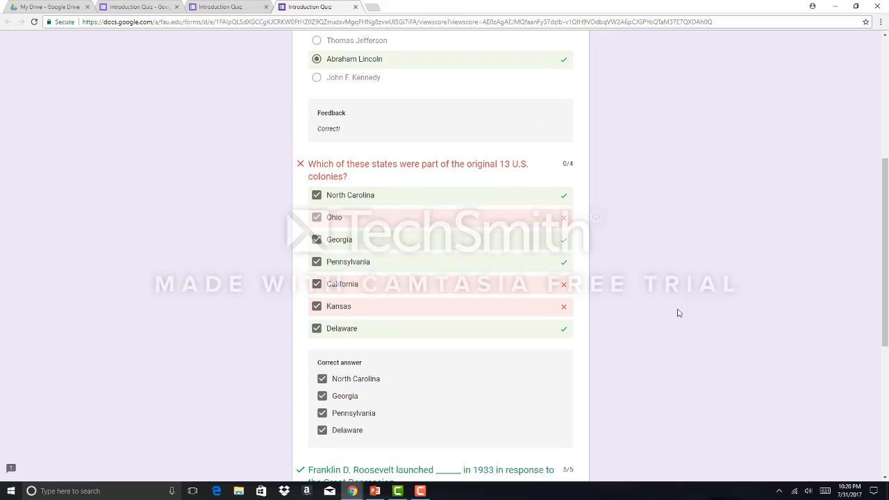
{"action": "scroll", "coordinate": [679, 313], "scroll_direction": "down", "scroll_amount": 3}
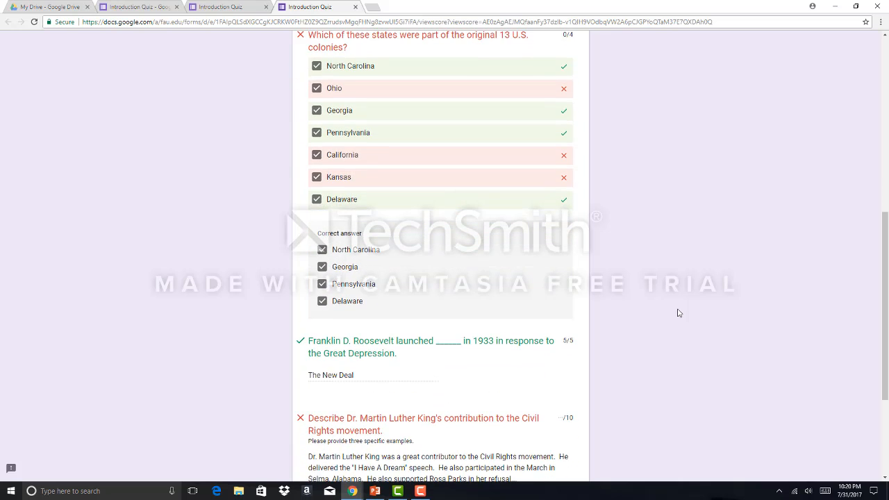
{"action": "scroll", "coordinate": [679, 314], "scroll_direction": "down", "scroll_amount": 1}
{"action": "scroll", "coordinate": [679, 314], "scroll_direction": "down", "scroll_amount": 1}
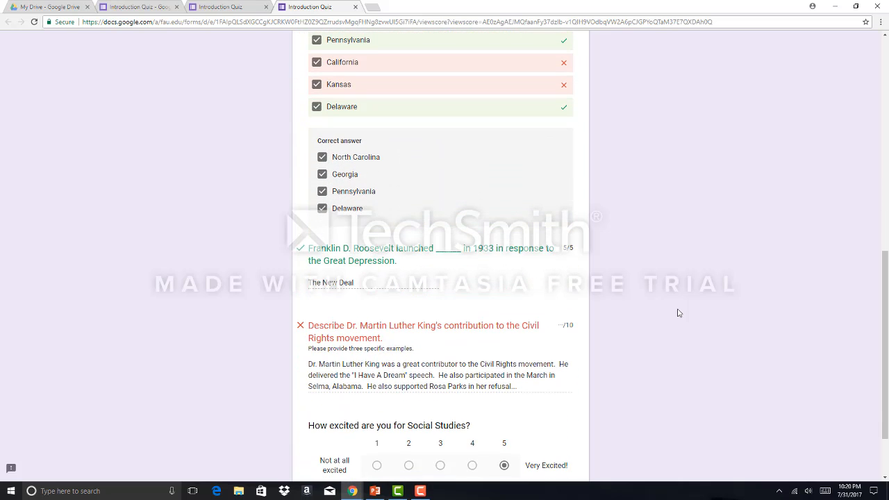
{"action": "scroll", "coordinate": [679, 314], "scroll_direction": "down", "scroll_amount": 1}
{"action": "scroll", "coordinate": [679, 314], "scroll_direction": "down", "scroll_amount": 1}
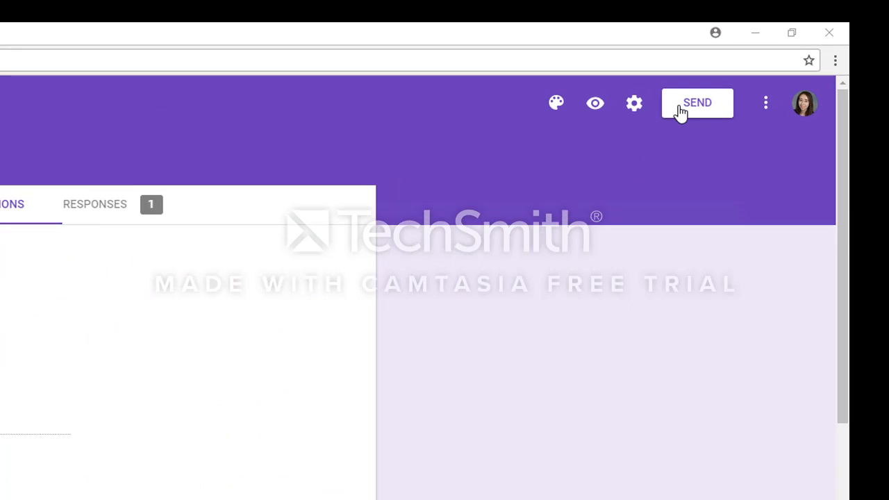
- Get the shareable link for sending the Introduction Quiz, shorten its URL and copy it
{"action": "left_click", "coordinate": [681, 109]}
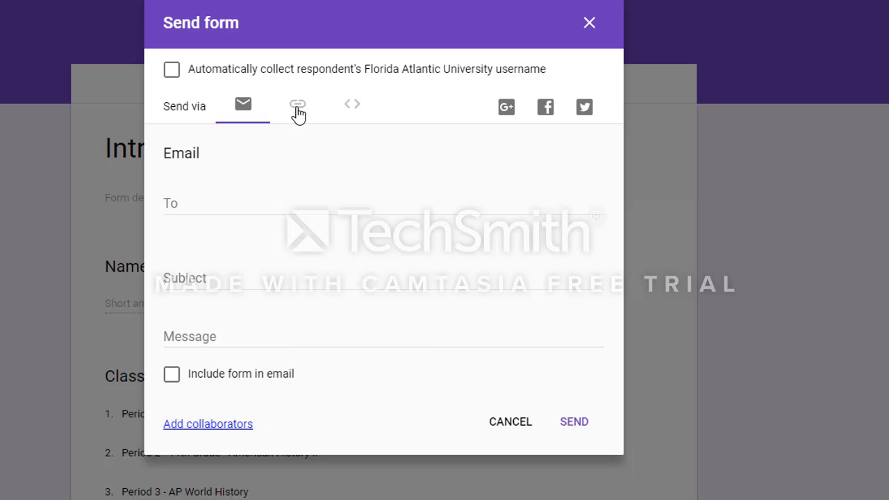
{"action": "left_click", "coordinate": [298, 110]}
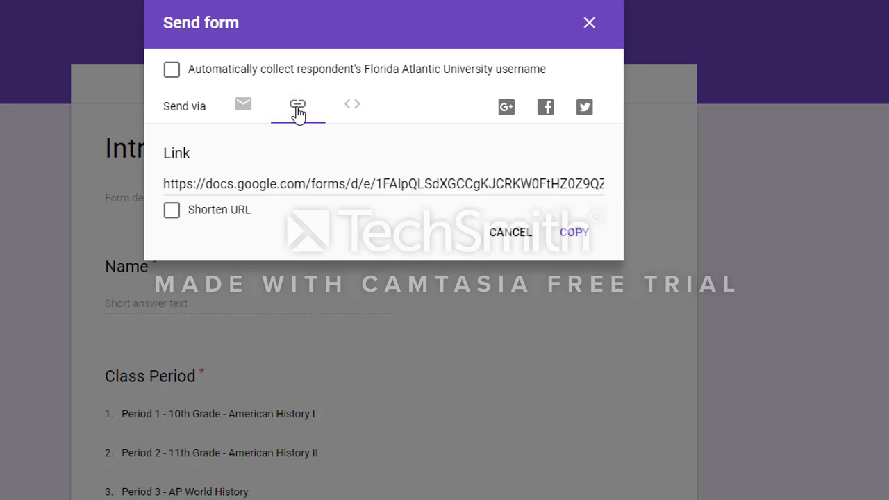
{"action": "left_click", "coordinate": [172, 216]}
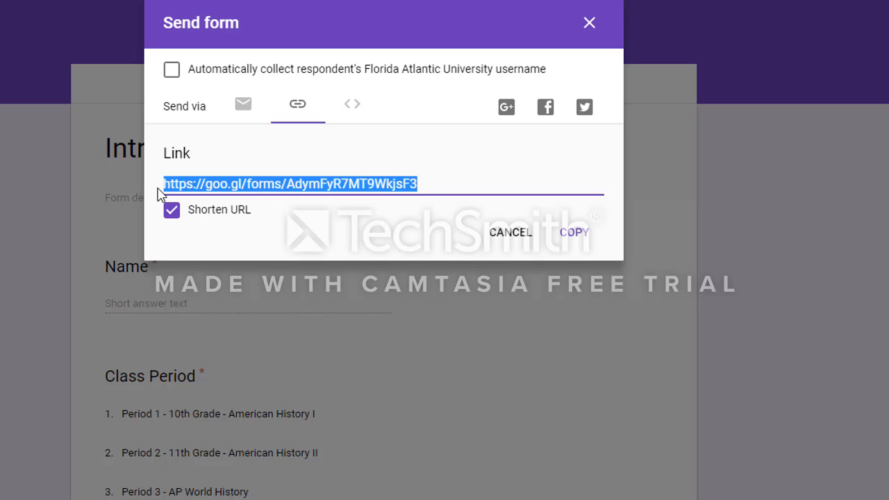
{"action": "left_click", "coordinate": [577, 238]}
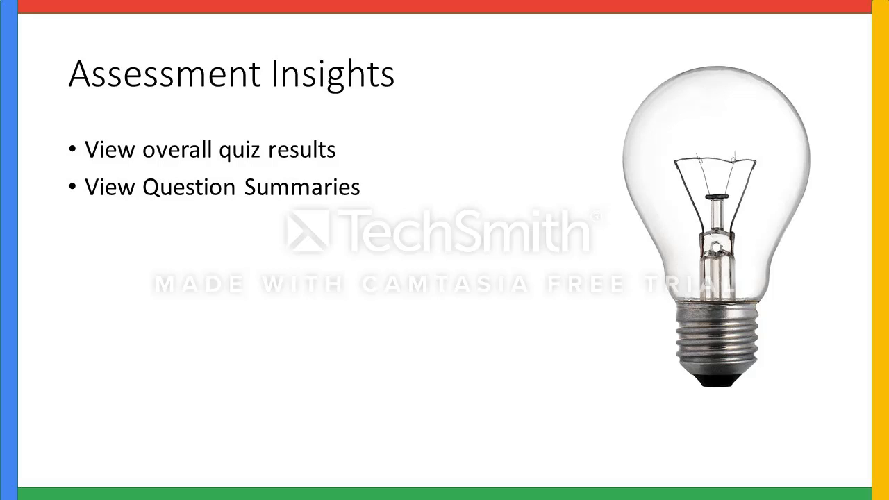
{"action": "key", "text": "Right"}
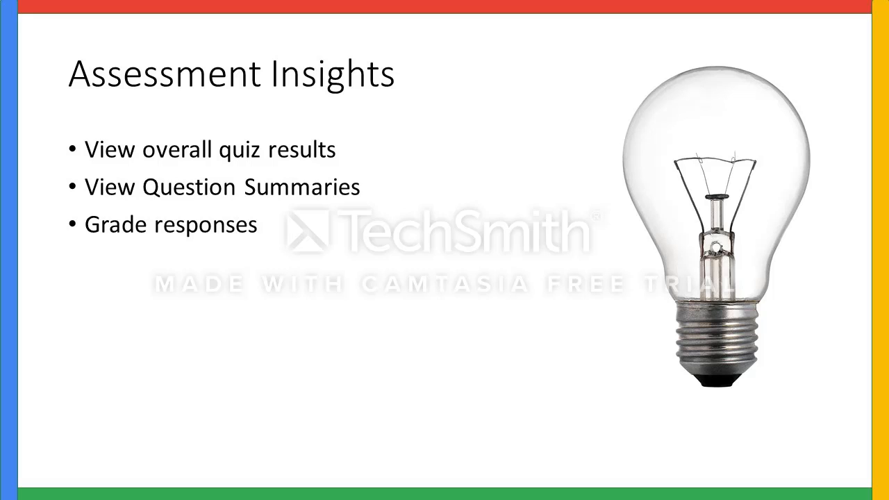
{"action": "key", "text": "Right"}
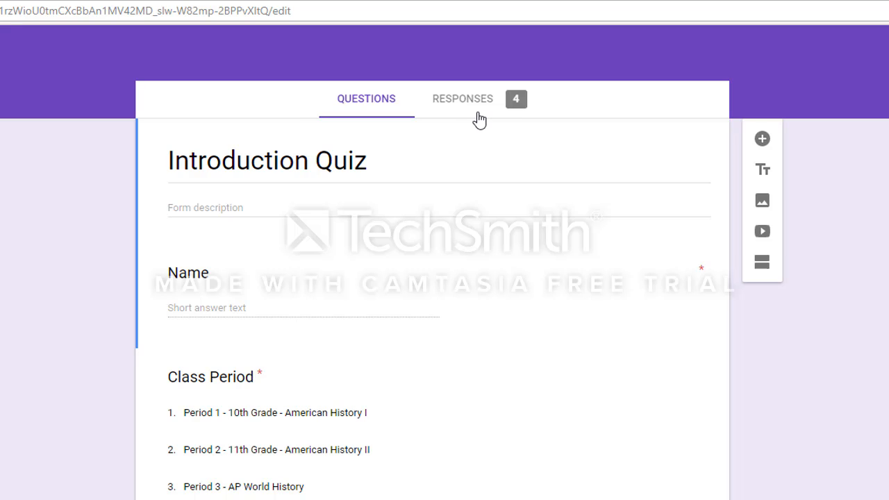
- Open the quiz responses and examine the summary insights, points distribution and per-question answer charts
{"action": "left_click", "coordinate": [478, 108]}
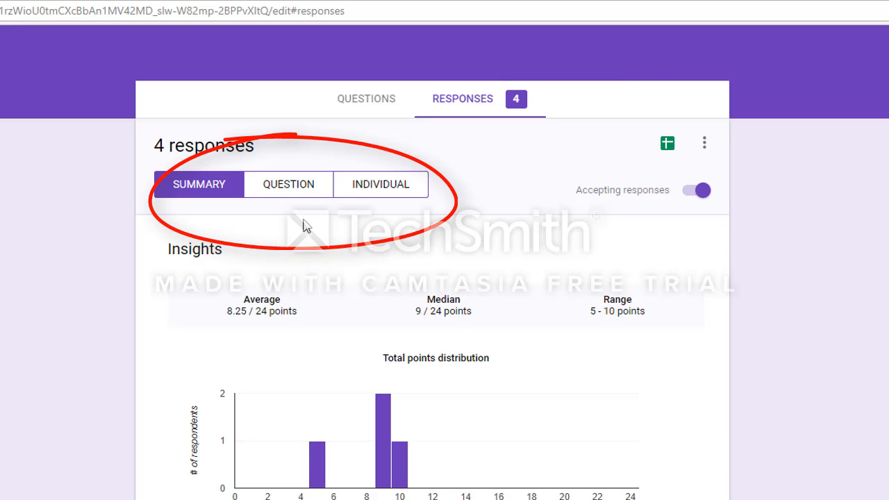
{"action": "scroll", "coordinate": [153, 276], "scroll_direction": "down", "scroll_amount": 1}
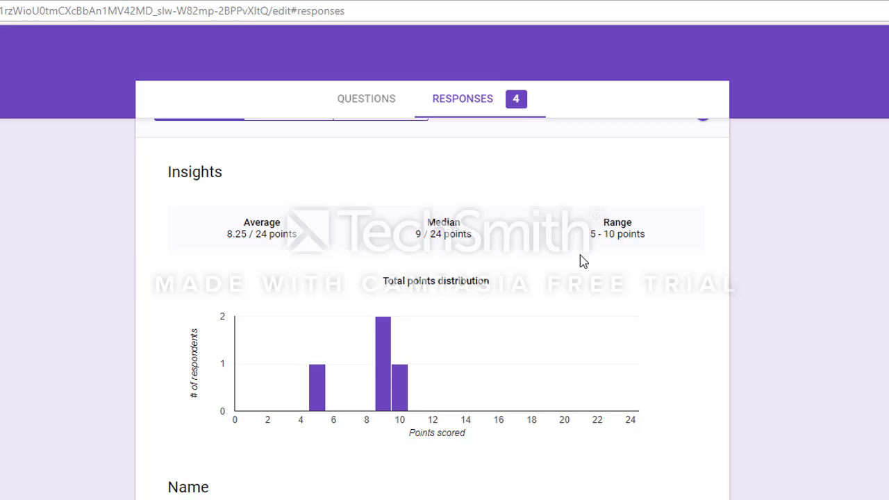
{"action": "scroll", "coordinate": [606, 295], "scroll_direction": "down", "scroll_amount": 3}
{"action": "scroll", "coordinate": [607, 304], "scroll_direction": "down", "scroll_amount": 5}
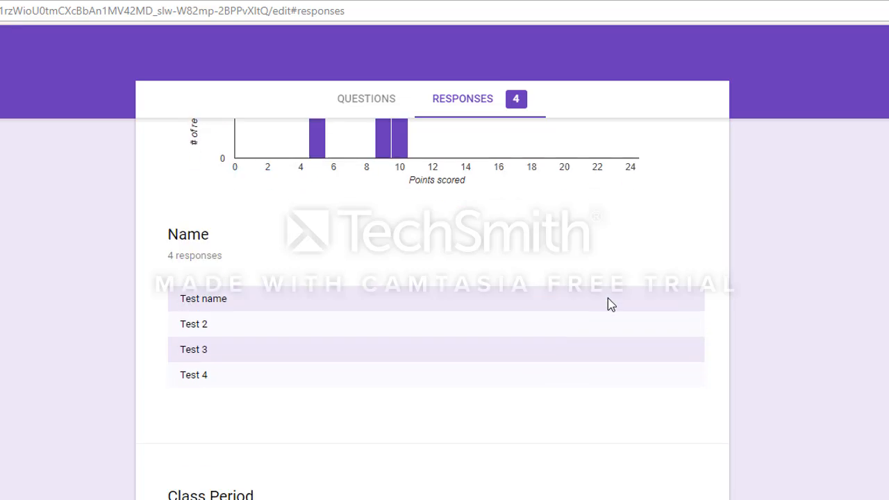
{"action": "scroll", "coordinate": [774, 352], "scroll_direction": "down", "scroll_amount": 6}
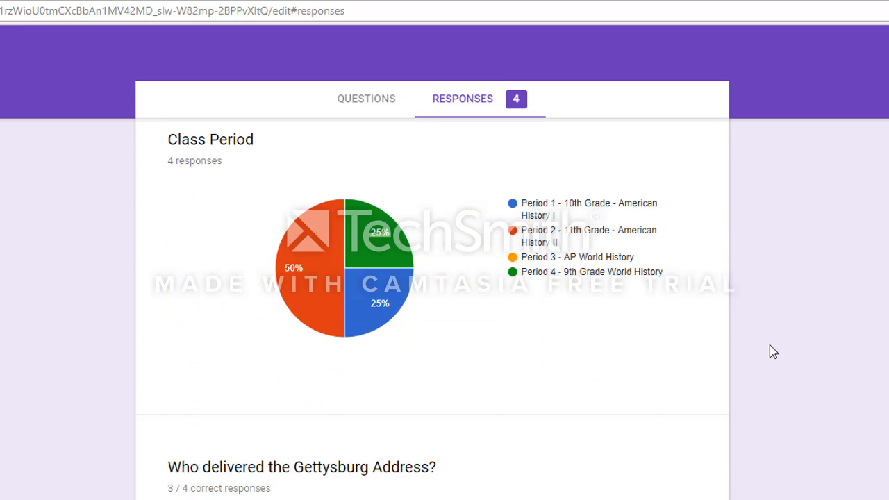
{"action": "scroll", "coordinate": [773, 352], "scroll_direction": "down", "scroll_amount": 4}
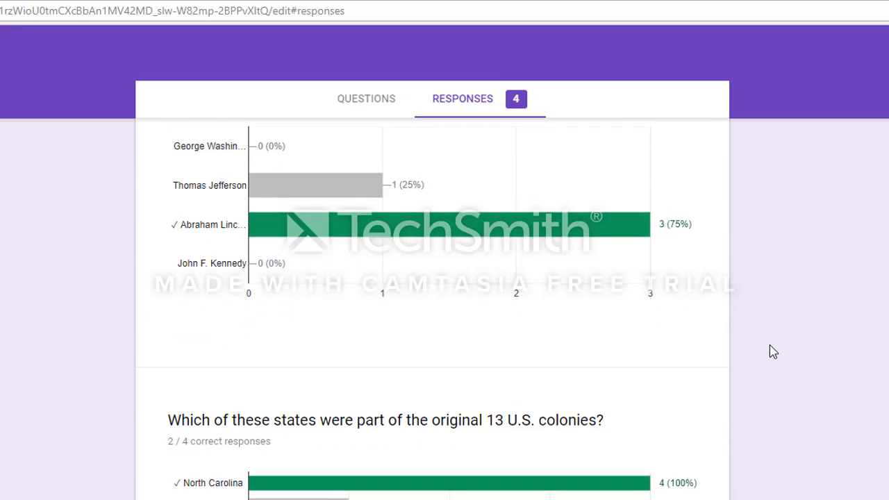
{"action": "scroll", "coordinate": [773, 351], "scroll_direction": "down", "scroll_amount": 3}
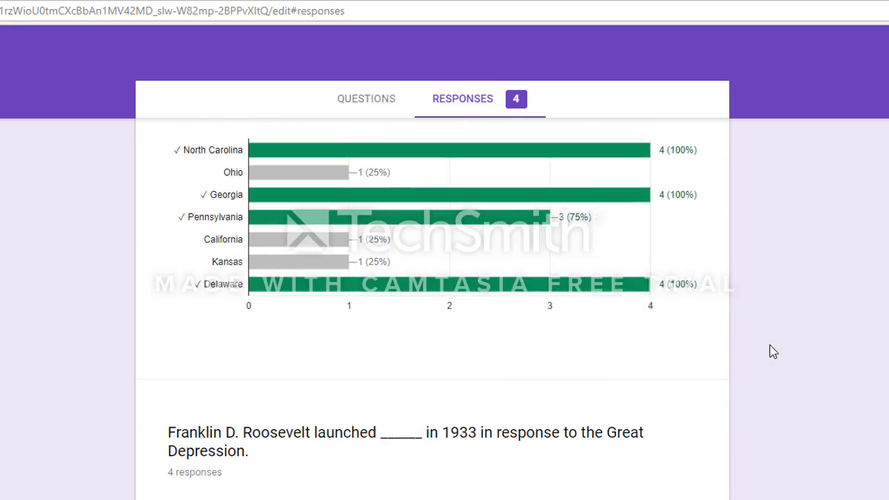
{"action": "scroll", "coordinate": [432, 306], "scroll_direction": "up", "scroll_amount": 15}
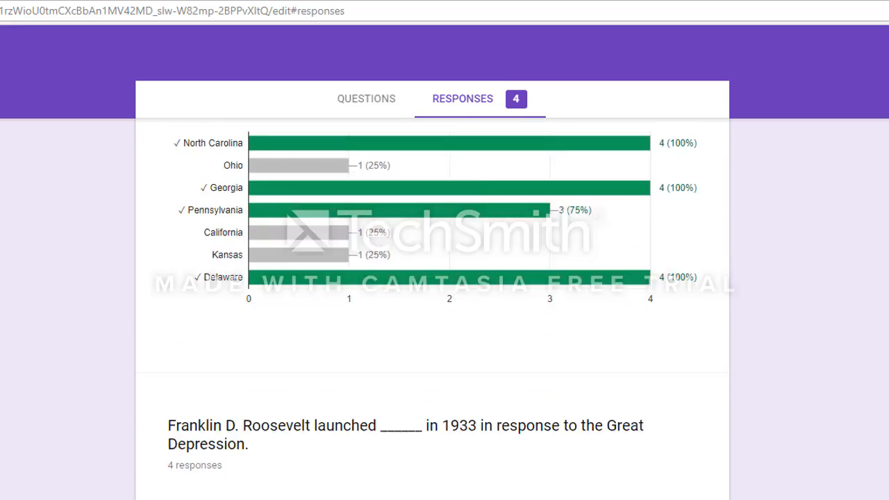
{"action": "scroll", "coordinate": [432, 306], "scroll_direction": "up", "scroll_amount": 2}
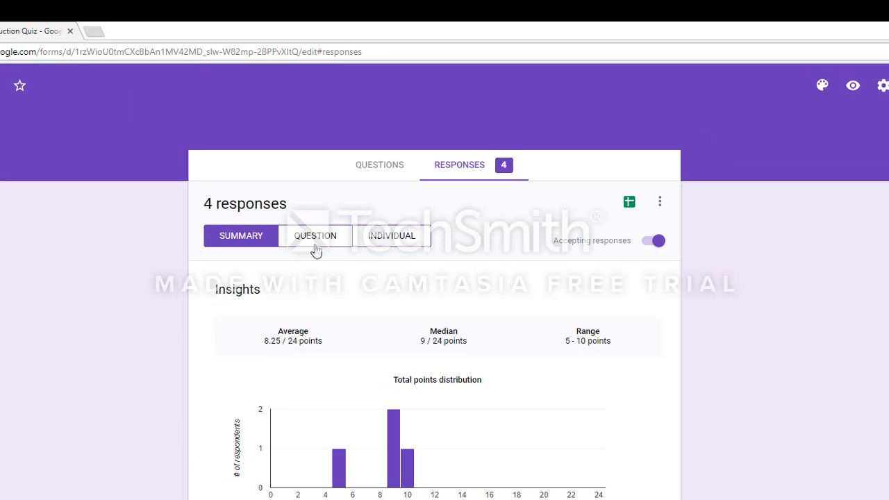
- Switch the responses to the question view and examine the answers from the Name question through the original 13 colonies question
{"action": "left_click", "coordinate": [316, 249]}
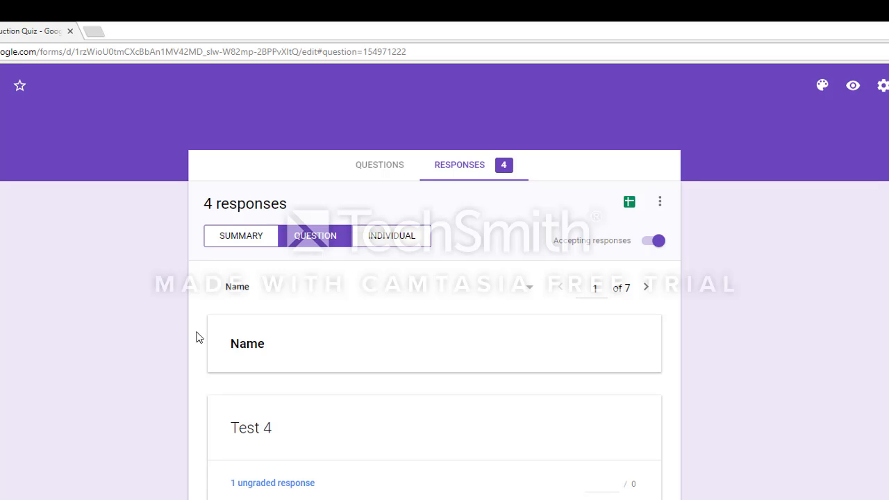
{"action": "scroll", "coordinate": [157, 377], "scroll_direction": "down", "scroll_amount": 1}
{"action": "scroll", "coordinate": [157, 378], "scroll_direction": "down", "scroll_amount": 3}
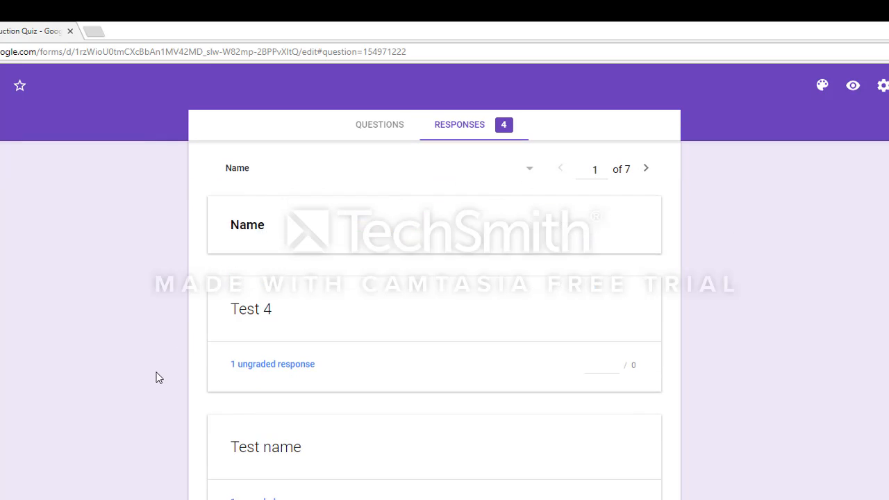
{"action": "scroll", "coordinate": [158, 377], "scroll_direction": "down", "scroll_amount": 1}
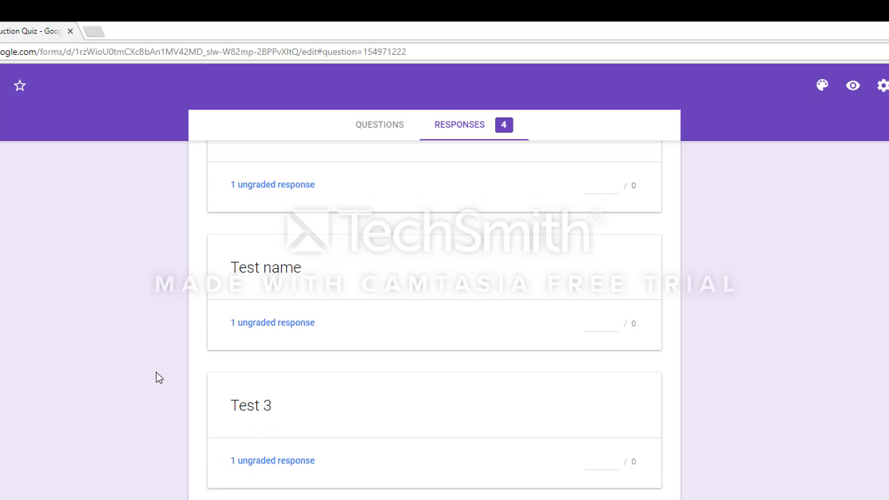
{"action": "scroll", "coordinate": [159, 375], "scroll_direction": "up", "scroll_amount": 5}
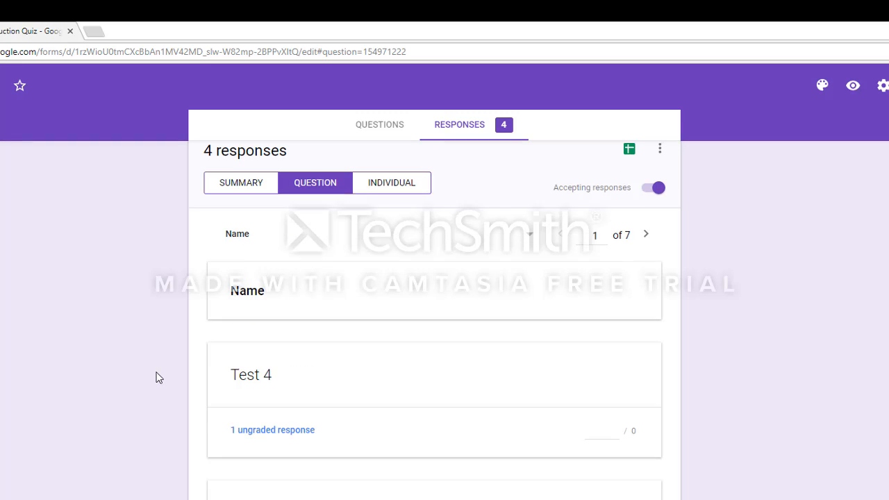
{"action": "left_click", "coordinate": [644, 252]}
{"action": "left_click", "coordinate": [646, 247]}
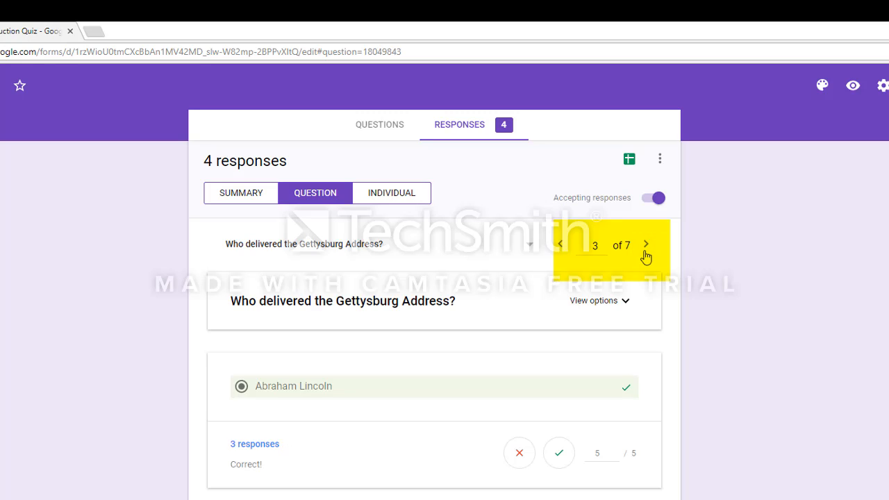
{"action": "left_click", "coordinate": [646, 246]}
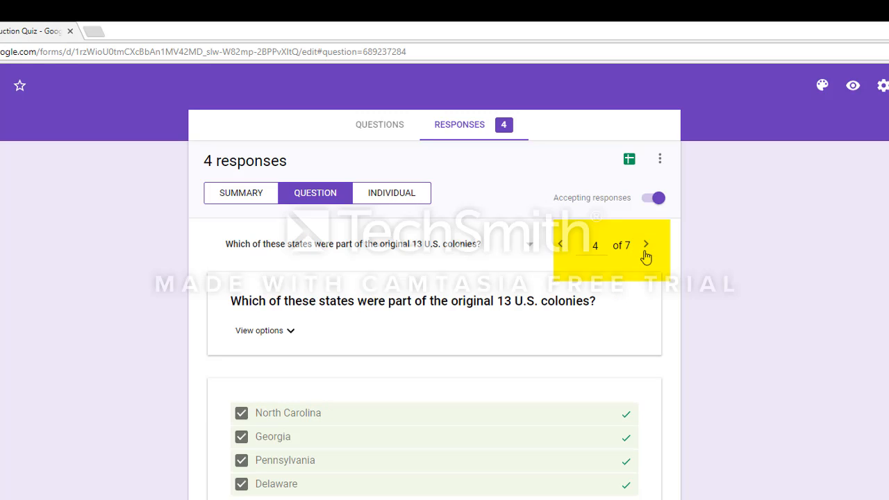
- Grade the Franklin D. Roosevelt question, giving "the new deal" 5 points and "The old deal" 0 points, and save the edits
{"action": "left_click", "coordinate": [646, 253]}
{"action": "scroll", "coordinate": [678, 347], "scroll_direction": "down", "scroll_amount": 1}
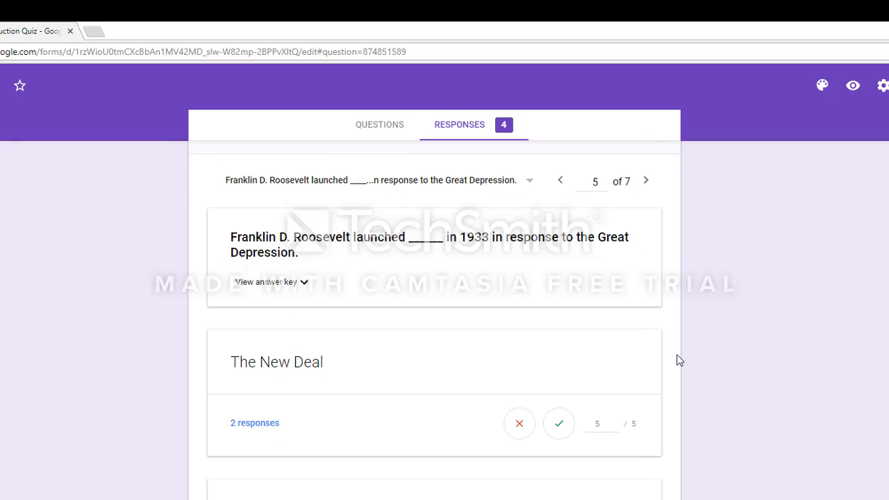
{"action": "scroll", "coordinate": [671, 354], "scroll_direction": "down", "scroll_amount": 2}
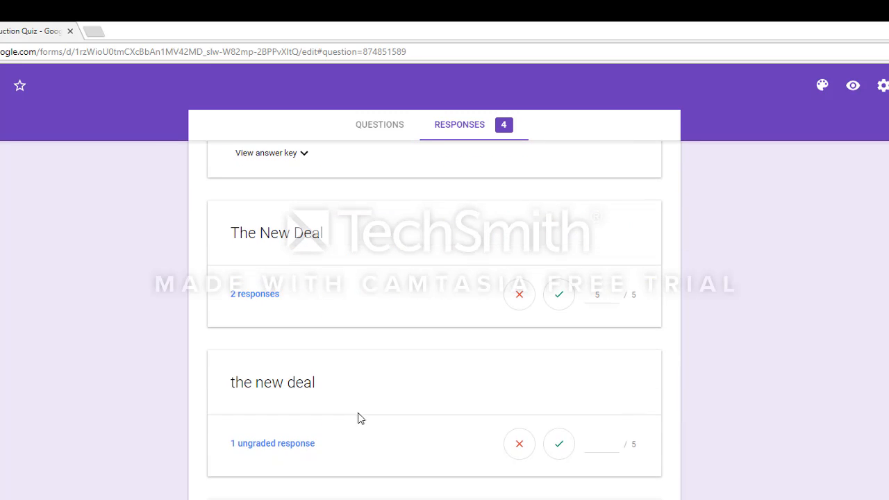
{"action": "left_click", "coordinate": [565, 455]}
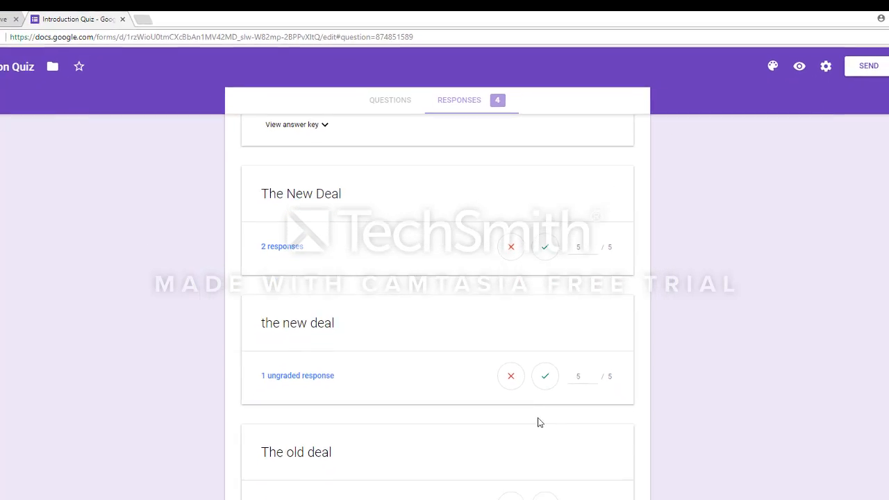
{"action": "left_click", "coordinate": [505, 472]}
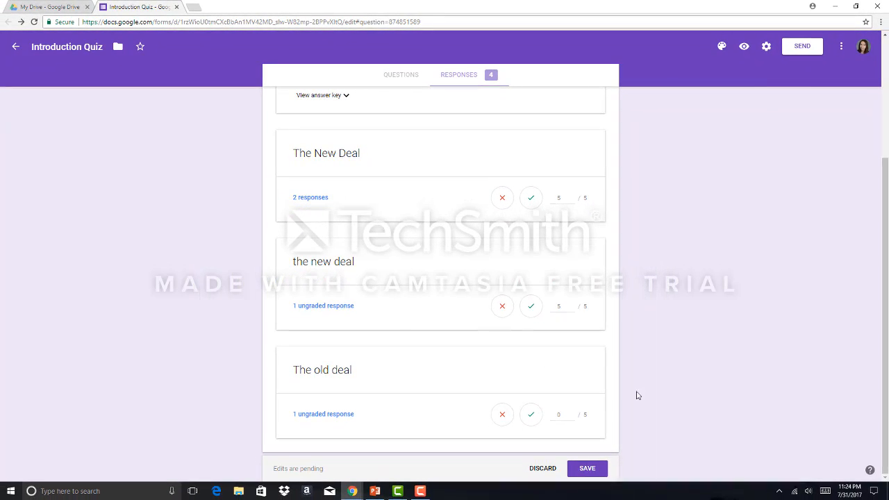
{"action": "left_click", "coordinate": [588, 470]}
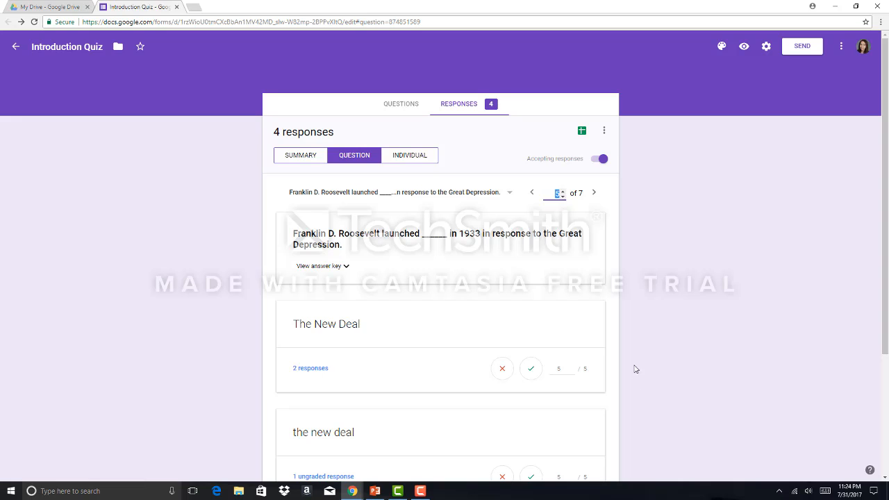
- On the Martin Luther King question, give the "Baptist minister and activist" answer 10 points and the "I Have A Dream" answer 7 points
{"action": "left_click", "coordinate": [599, 194]}
{"action": "scroll", "coordinate": [595, 226], "scroll_direction": "down", "scroll_amount": 2}
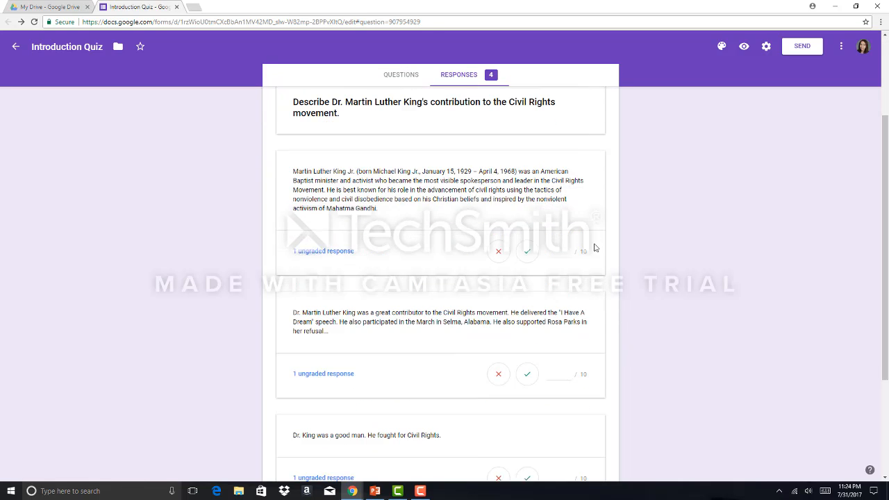
{"action": "left_click", "coordinate": [528, 244]}
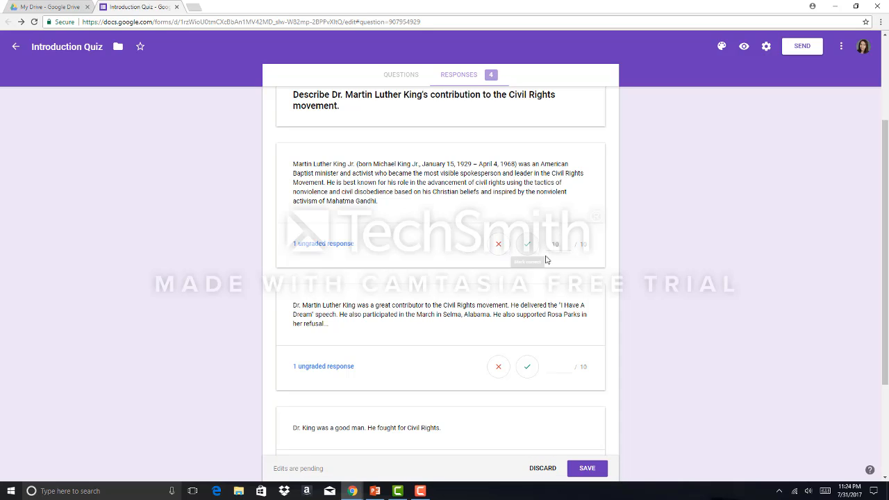
{"action": "left_click", "coordinate": [526, 368]}
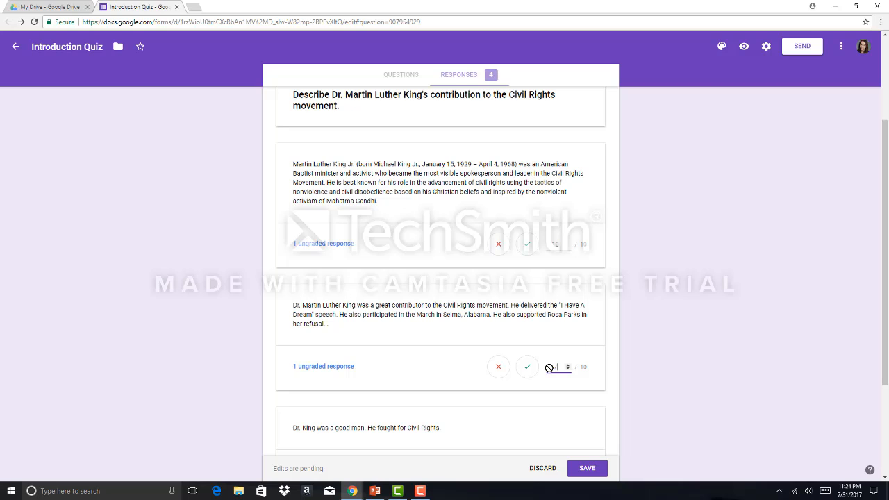
{"action": "scroll", "coordinate": [600, 414], "scroll_direction": "down", "scroll_amount": 1}
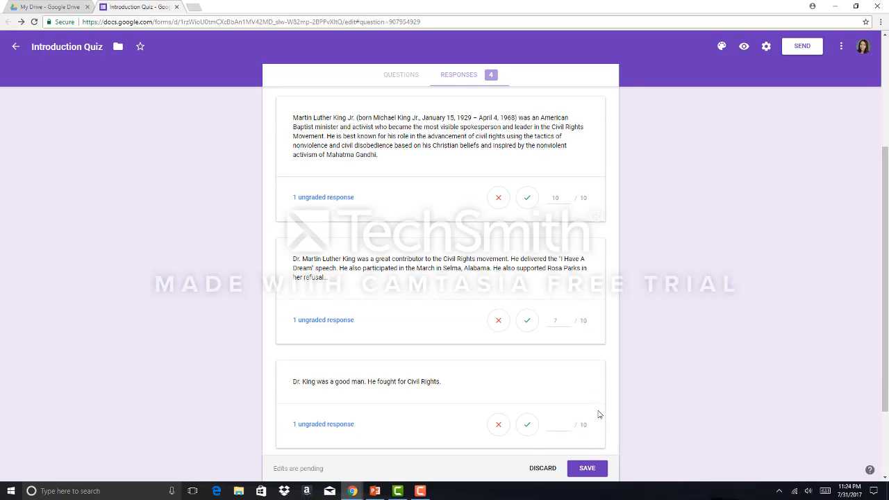
- Give the "Dr. King was a good man" answer 1 point and the blank answer 0 points, and save the grades
{"action": "double_click", "coordinate": [556, 426]}
{"action": "type", "text": "1"}
{"action": "scroll", "coordinate": [621, 410], "scroll_direction": "down", "scroll_amount": 2}
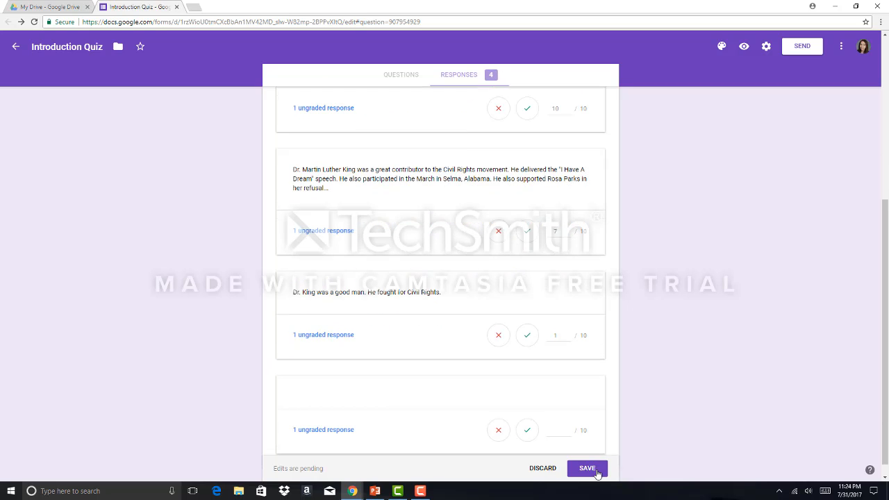
{"action": "scroll", "coordinate": [500, 426], "scroll_direction": "down", "scroll_amount": 1}
{"action": "left_click", "coordinate": [499, 425]}
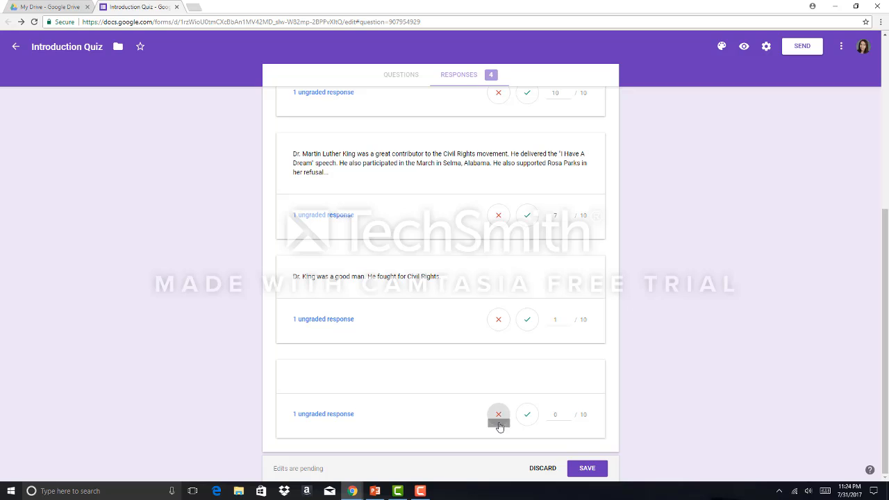
{"action": "left_click", "coordinate": [587, 468]}
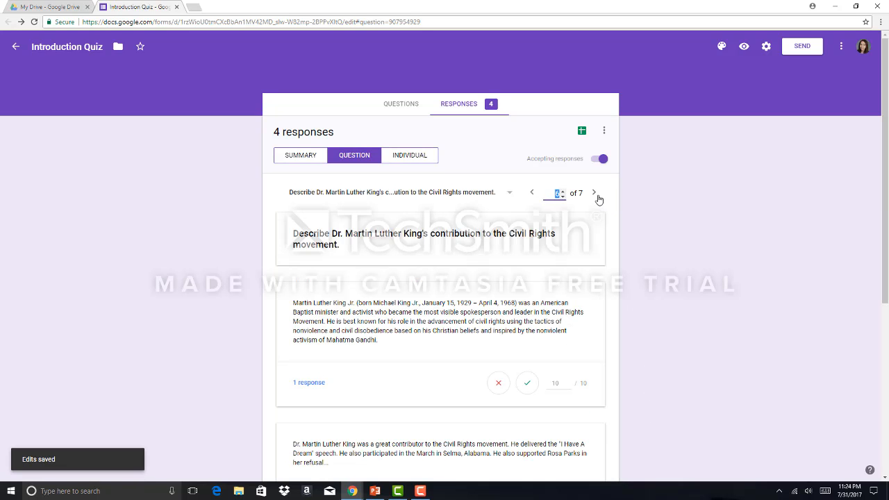
- Review the answers to the Social Studies excitement question and go through the individual quiz submissions with their scores
{"action": "left_click", "coordinate": [595, 194]}
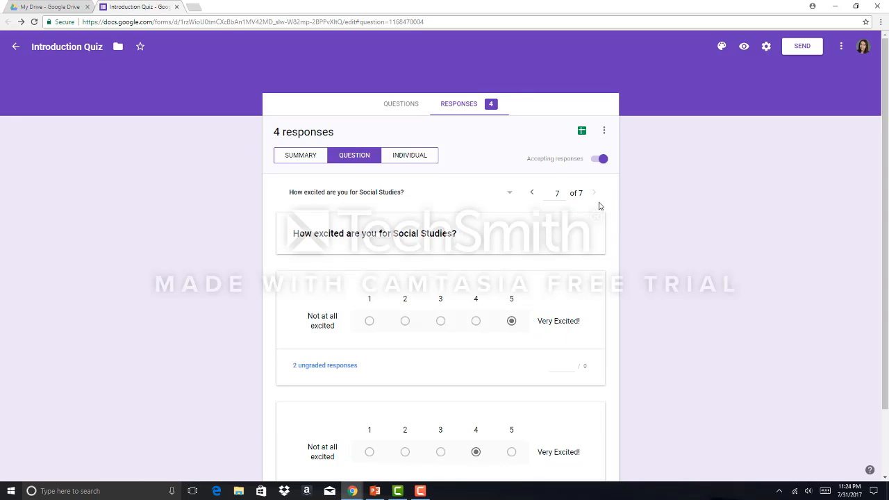
{"action": "scroll", "coordinate": [601, 205], "scroll_direction": "down", "scroll_amount": 1}
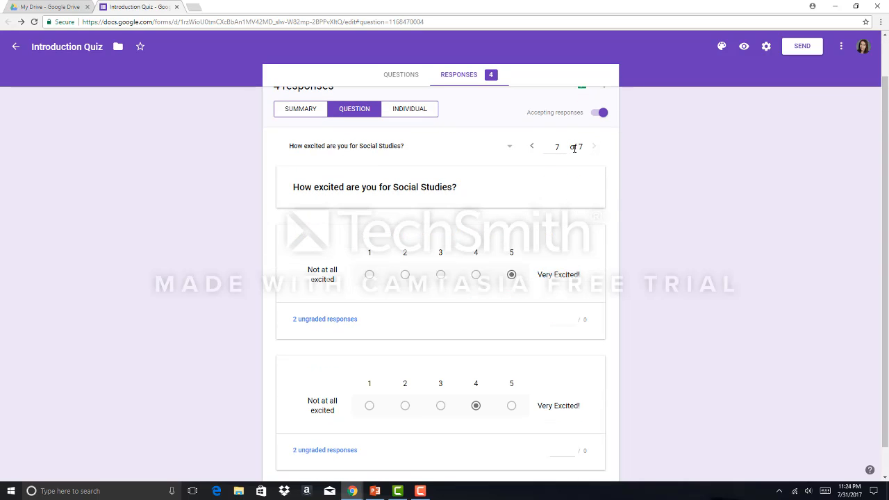
{"action": "left_click", "coordinate": [419, 115]}
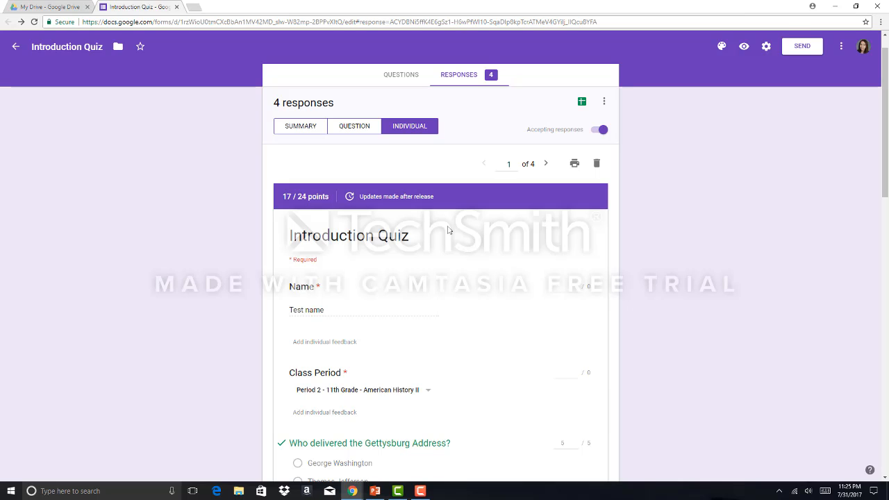
{"action": "scroll", "coordinate": [448, 231], "scroll_direction": "down", "scroll_amount": 1}
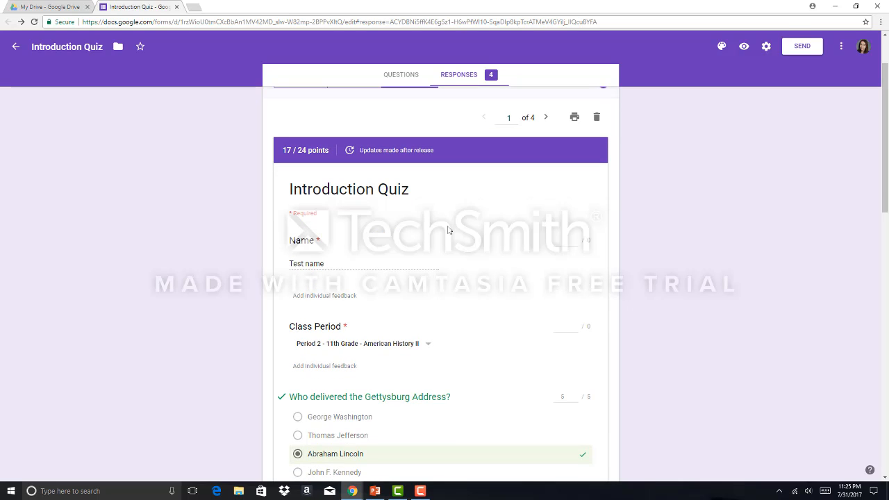
{"action": "left_click", "coordinate": [545, 117]}
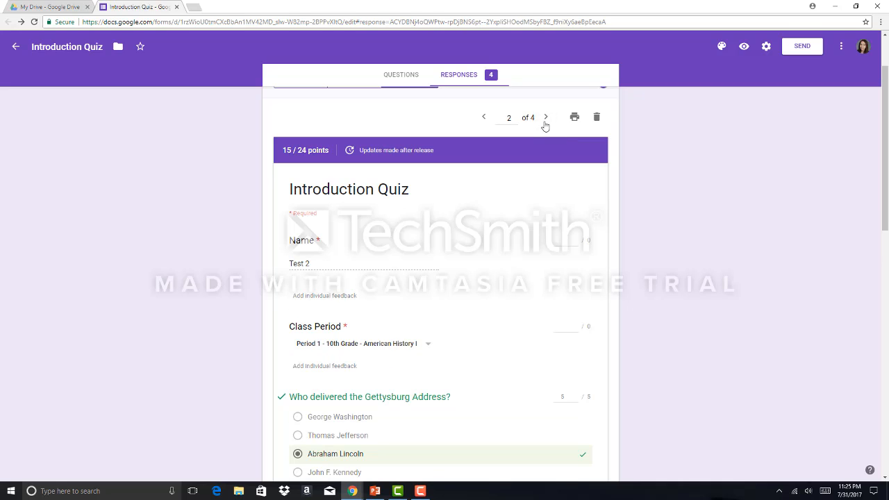
{"action": "left_click", "coordinate": [546, 117]}
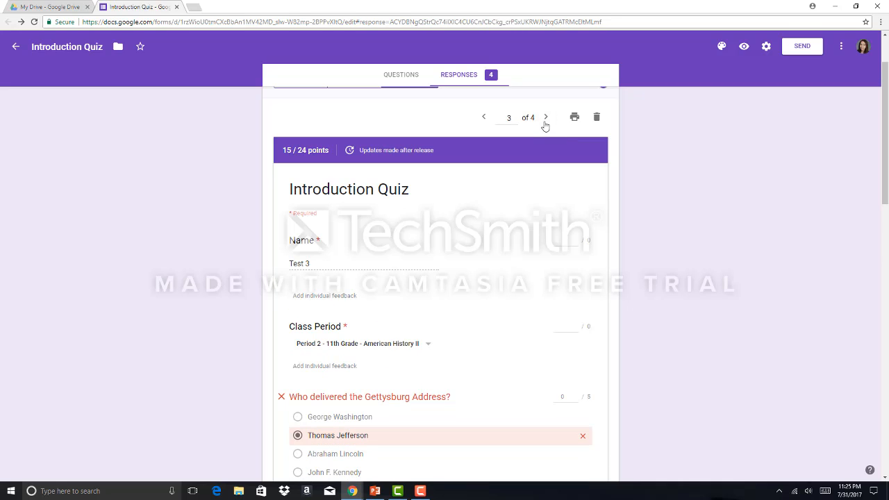
{"action": "left_click", "coordinate": [545, 117]}
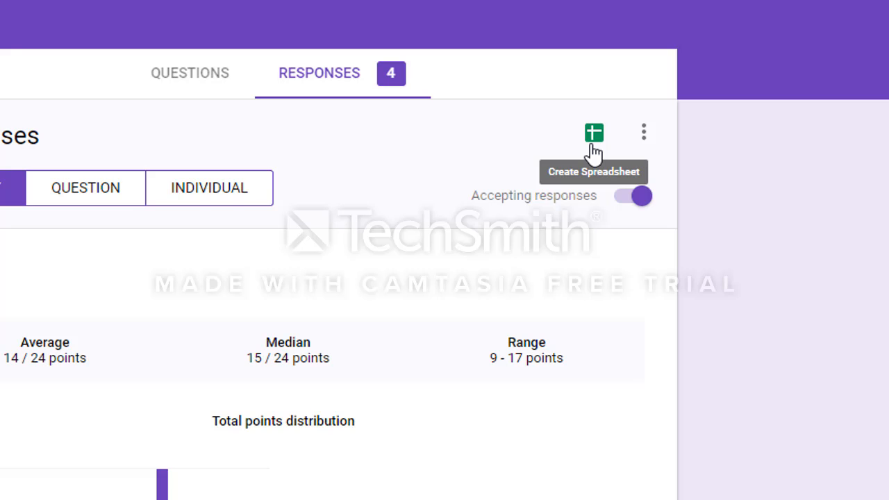
- Create a new spreadsheet named "Introduction Quiz (Responses)" as the destination for the quiz responses
{"action": "left_click", "coordinate": [591, 143]}
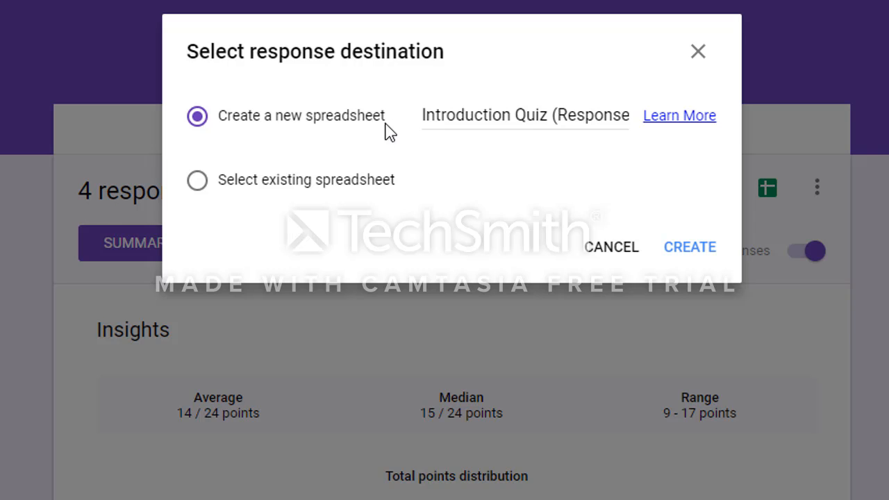
{"action": "left_click", "coordinate": [693, 263]}
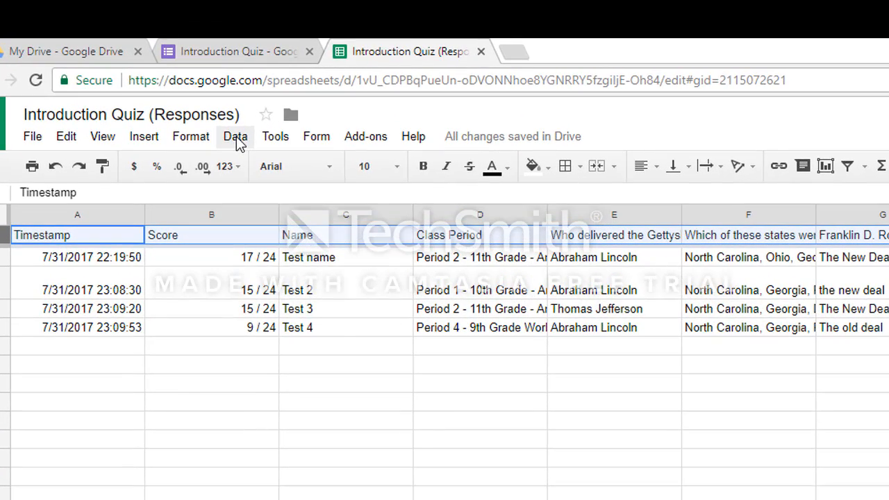
- Add a filter to the response data and limit the Class Period column to the Period 2 - 11th Grade responses
{"action": "left_click", "coordinate": [236, 137]}
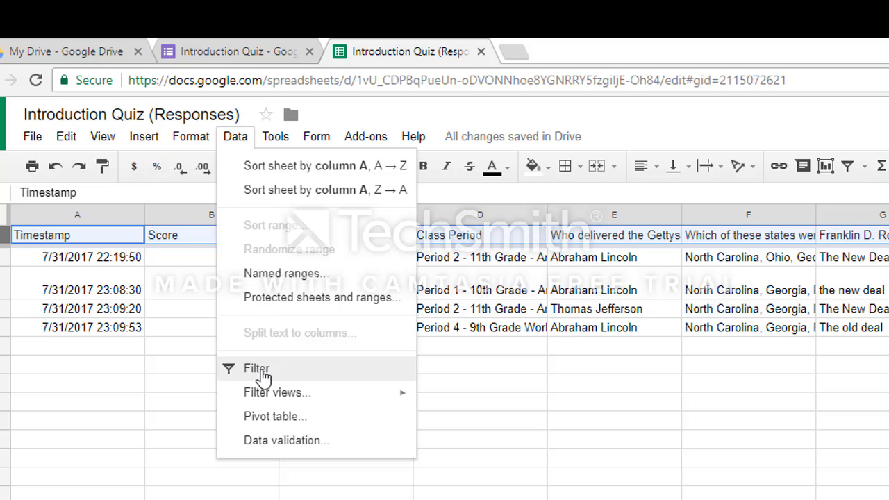
{"action": "left_click", "coordinate": [257, 369]}
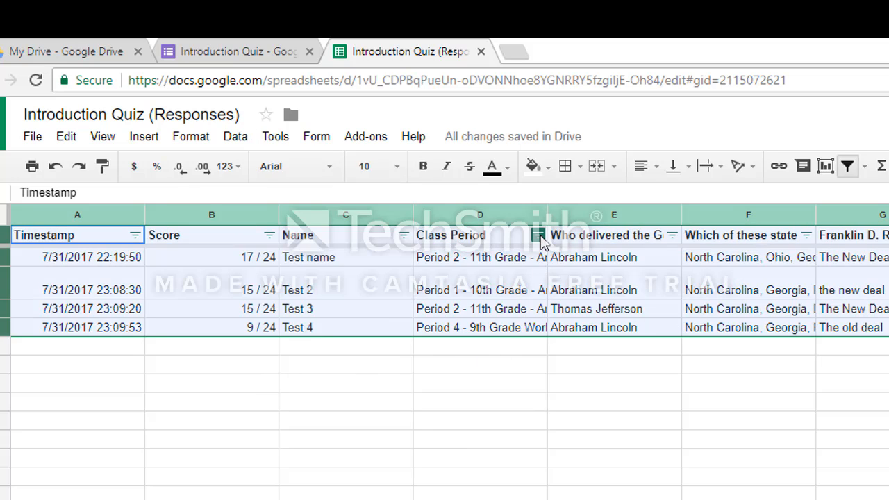
{"action": "left_click", "coordinate": [538, 237]}
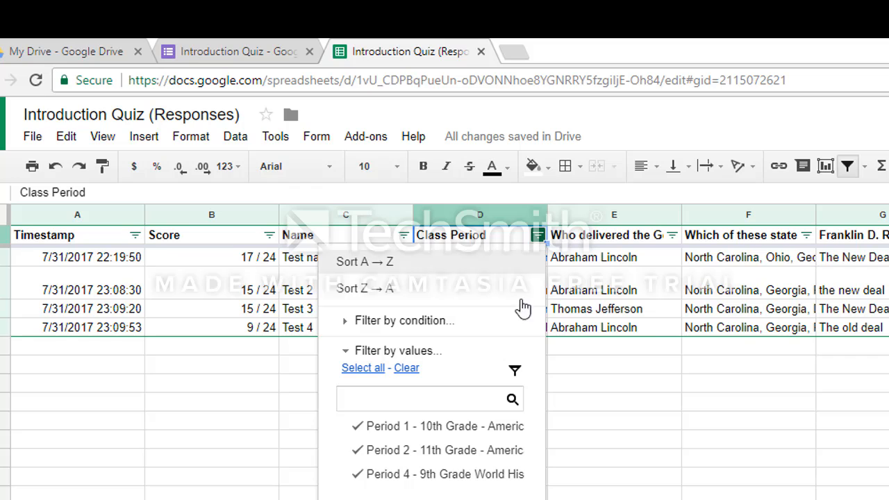
{"action": "left_click", "coordinate": [382, 475]}
{"action": "left_click", "coordinate": [375, 450]}
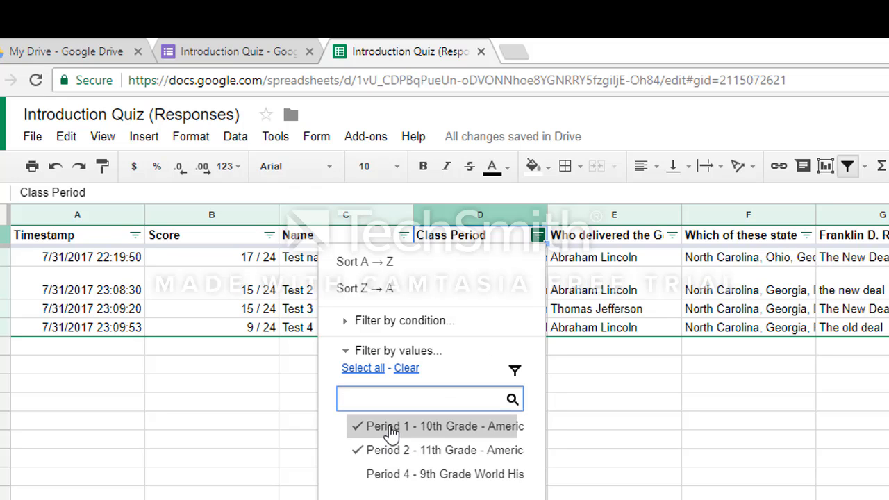
{"action": "left_click", "coordinate": [376, 426]}
{"action": "left_click", "coordinate": [375, 451]}
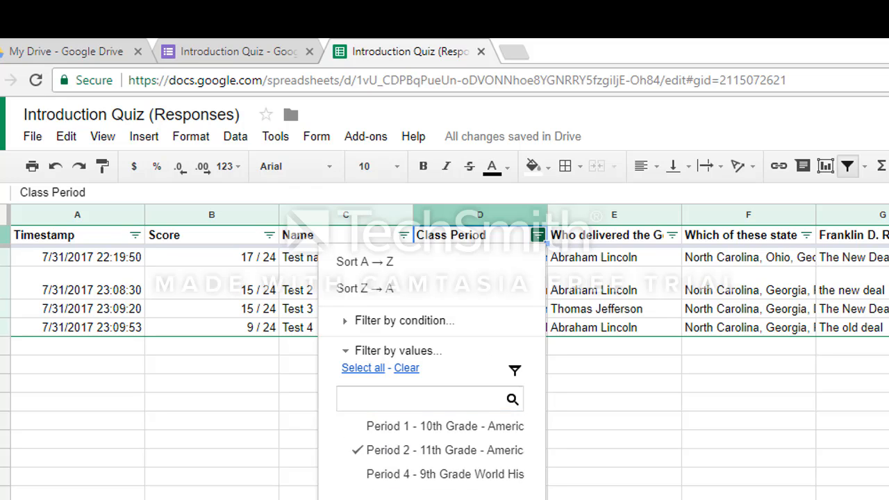
{"action": "left_click", "coordinate": [501, 494]}
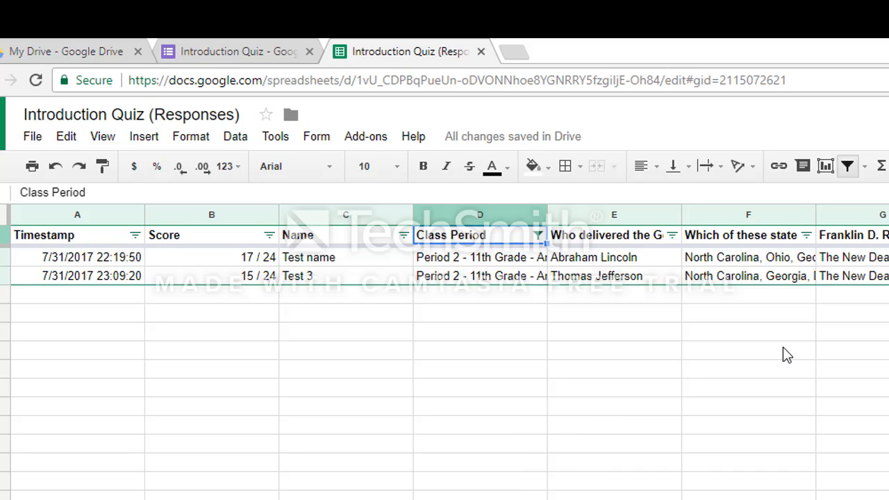
- Turn off the filter on the response data
{"action": "left_click", "coordinate": [236, 137]}
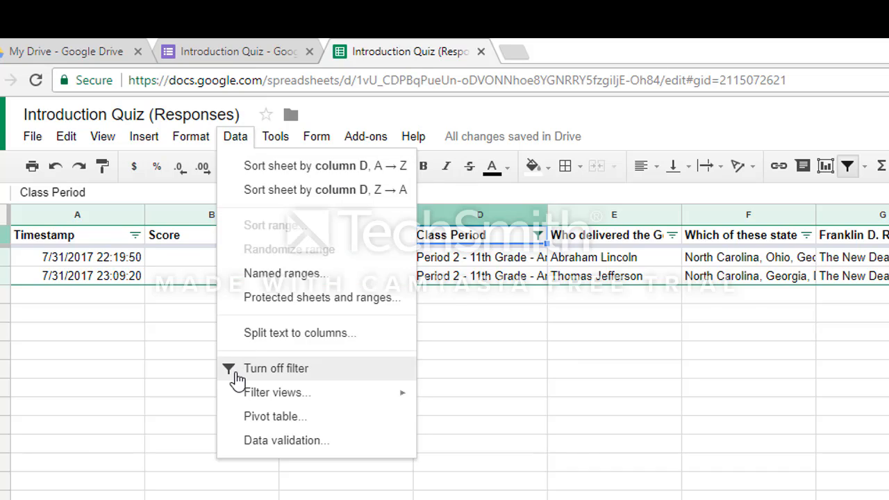
{"action": "left_click", "coordinate": [236, 379]}
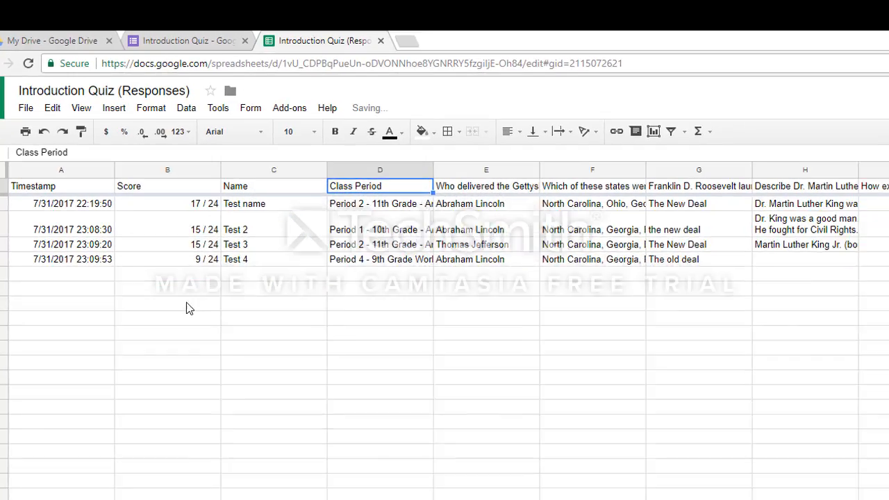
{"action": "left_click", "coordinate": [236, 381]}
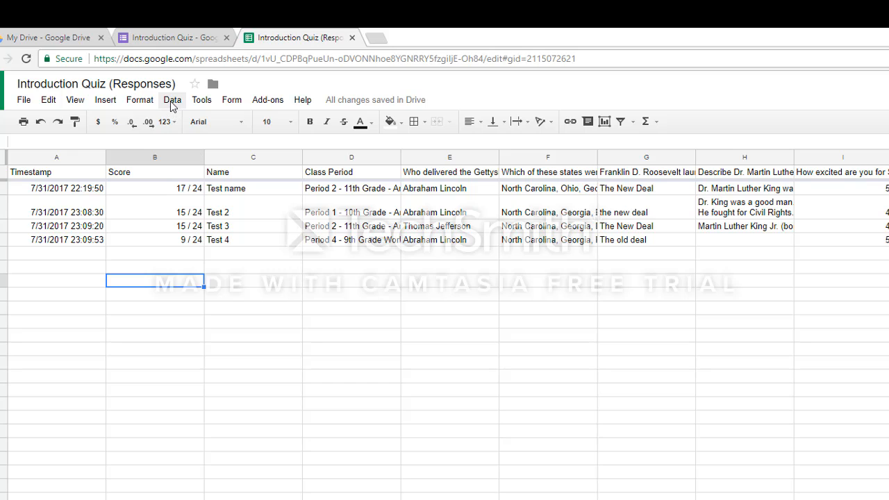
- Sort the whole sheet by the Name column from A to Z, and undo the sort
{"action": "left_click", "coordinate": [256, 154]}
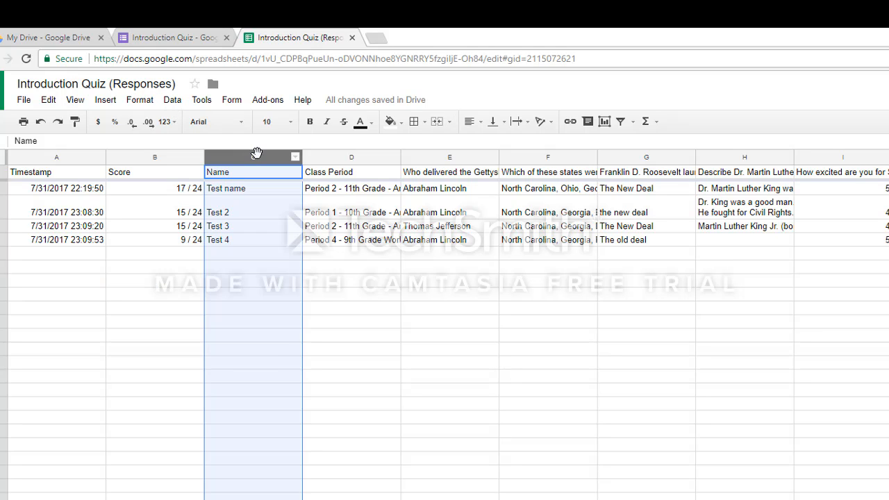
{"action": "left_click", "coordinate": [167, 103]}
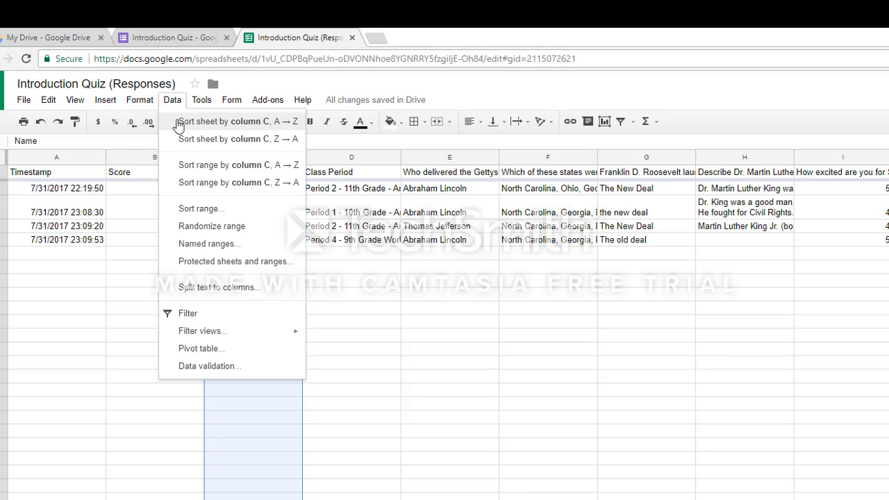
{"action": "left_click", "coordinate": [180, 123]}
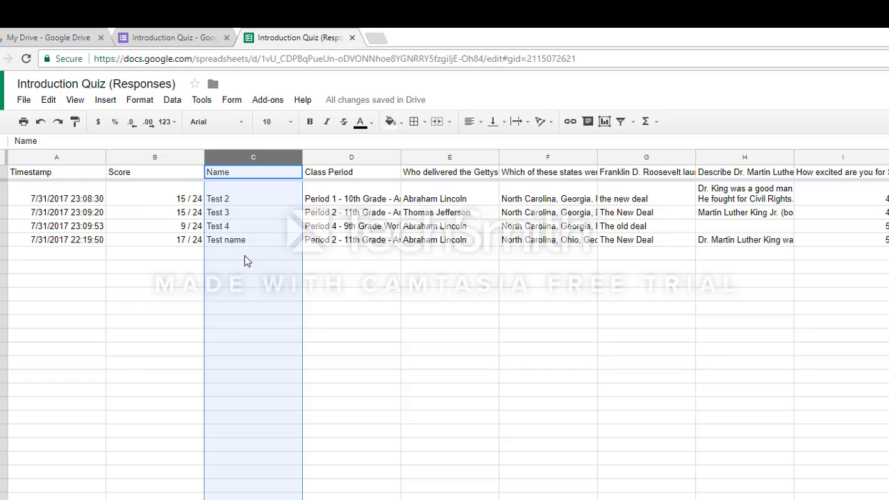
{"action": "key", "text": "ctrl+z"}
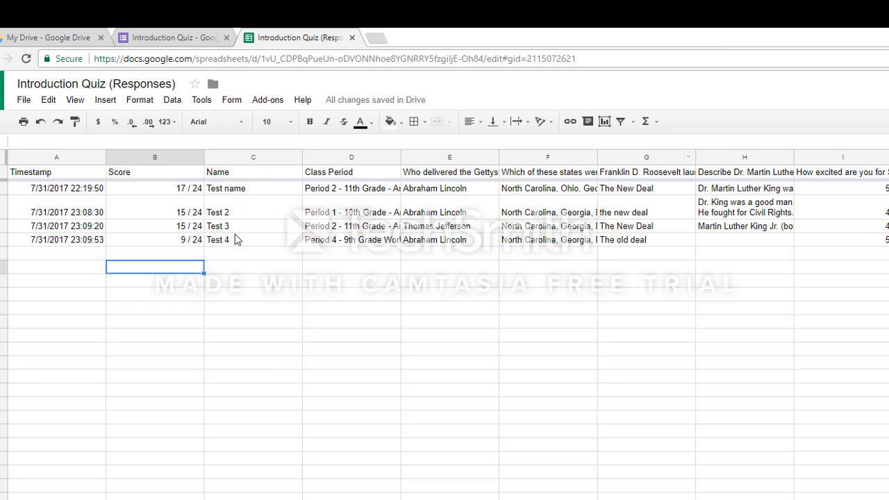
- Calculate the average of the quiz scores in B2:B5 with the AVERAGE function in the cell directly below them
{"action": "left_click_drag", "start_coordinate": [180, 191], "coordinate": [182, 243]}
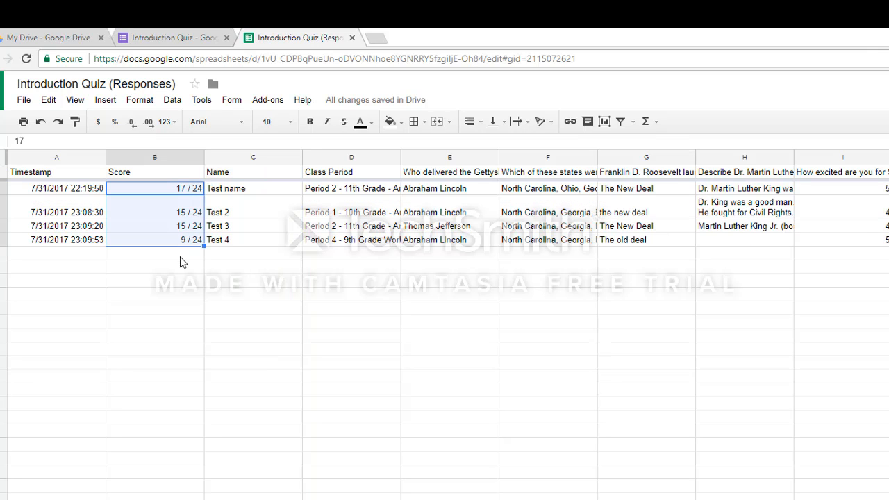
{"action": "left_click", "coordinate": [654, 123]}
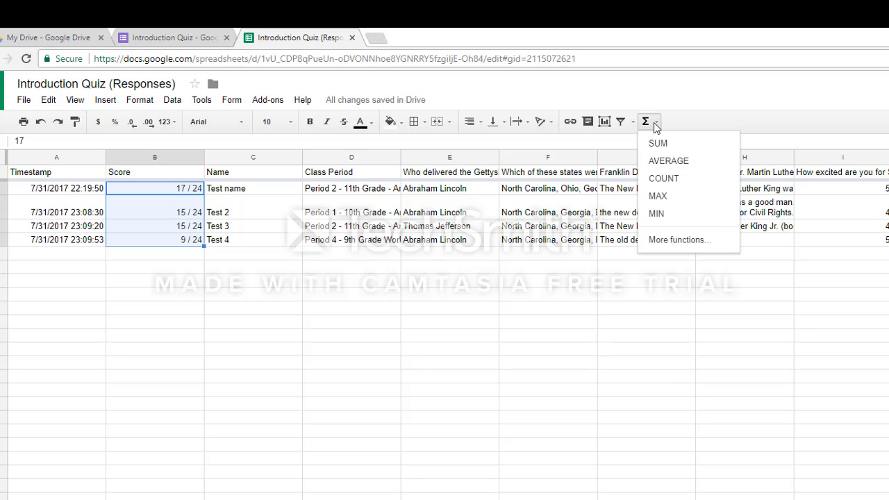
{"action": "left_click", "coordinate": [668, 162]}
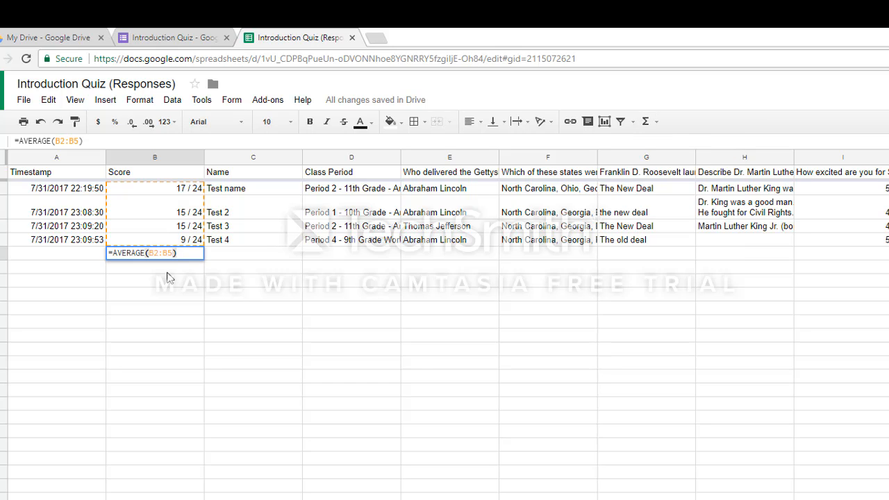
{"action": "key", "text": "Return"}
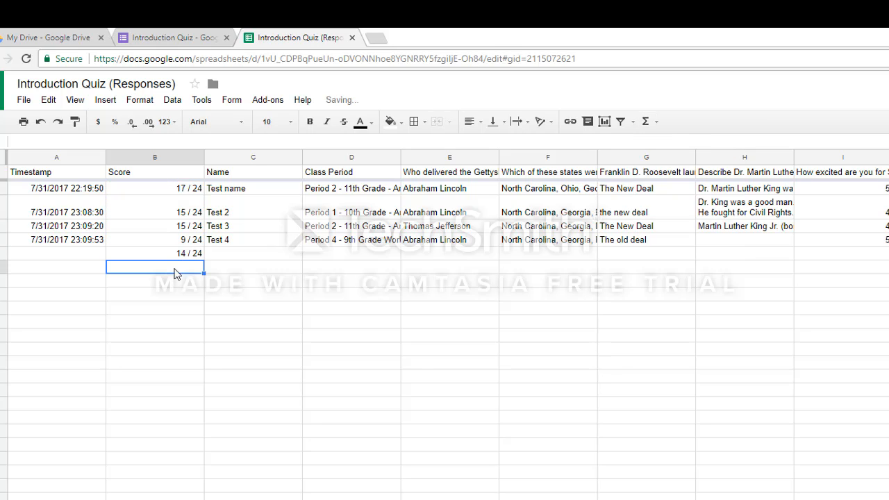